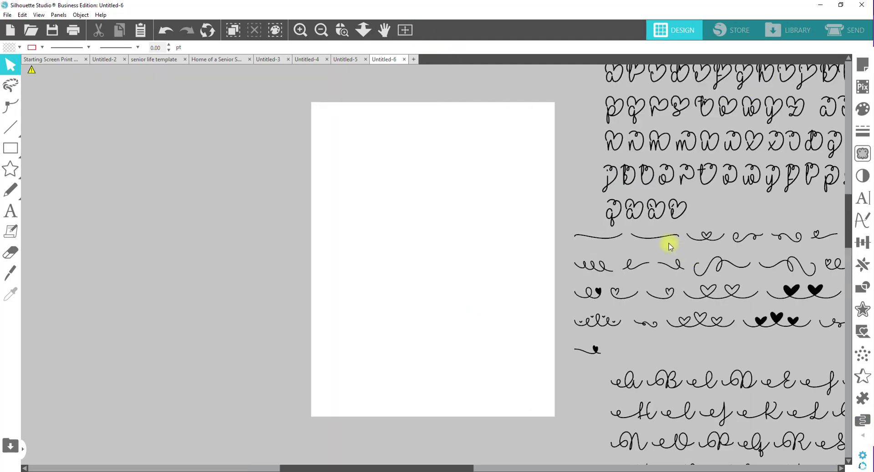
Save the three glyph reference blocks beside the page to the library as "i love glitter glyph guide", replacing the existing item.
{"action": "left_click", "coordinate": [363, 30]}
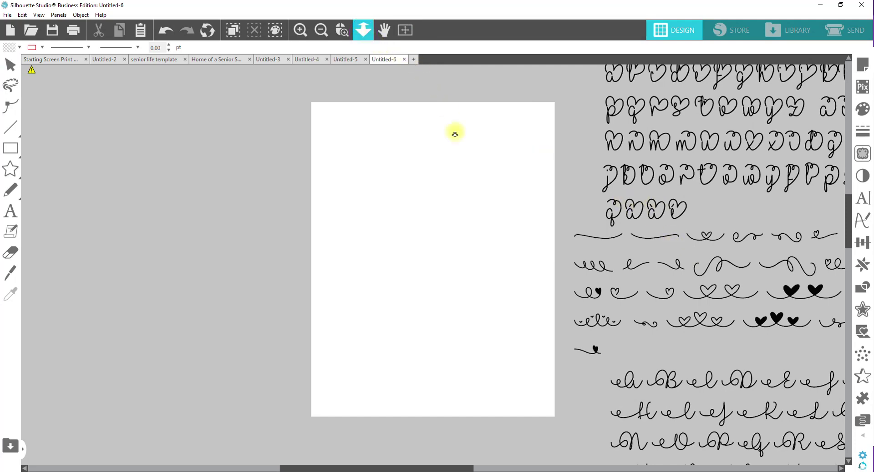
{"action": "left_click_drag", "start_coordinate": [455, 135], "coordinate": [474, 181]}
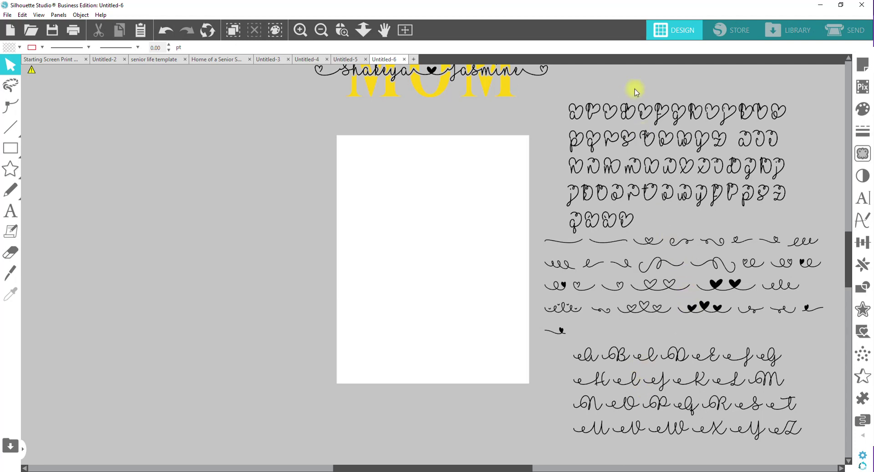
{"action": "left_click_drag", "start_coordinate": [637, 97], "coordinate": [712, 400]}
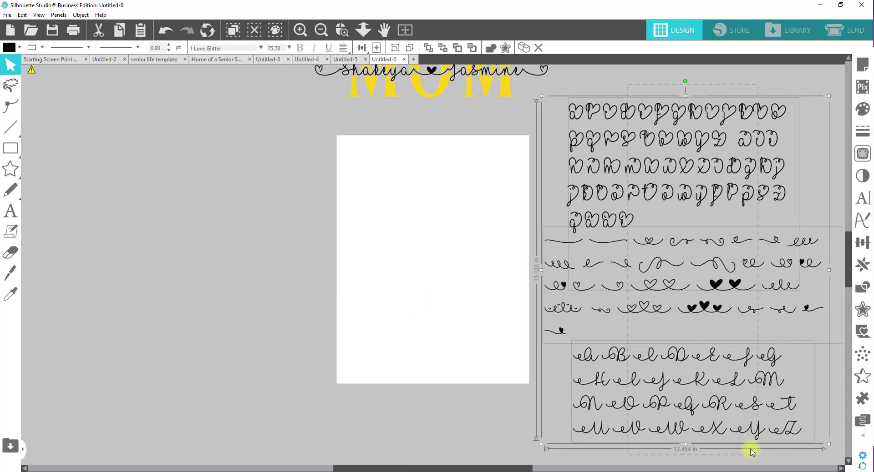
{"action": "left_click", "coordinate": [8, 15]}
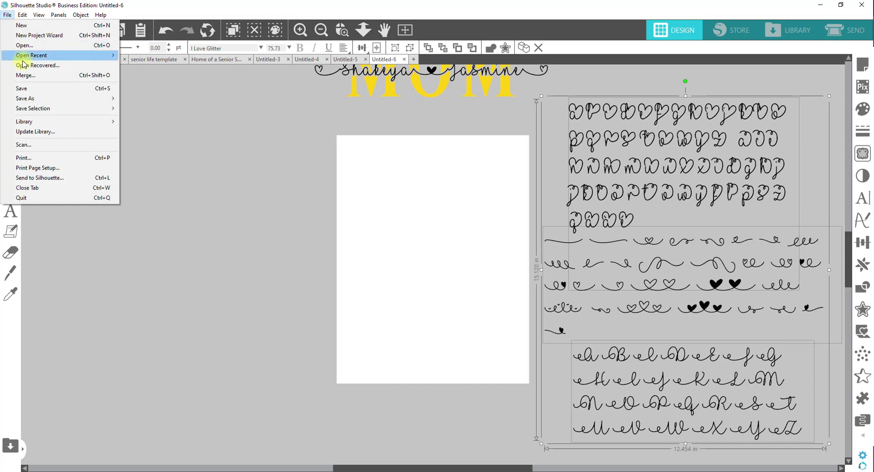
{"action": "mouse_move", "coordinate": [39, 109]}
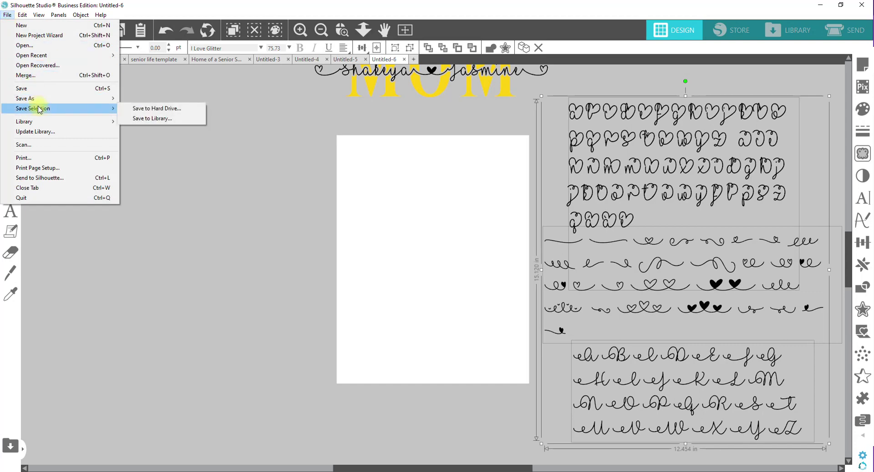
{"action": "left_click", "coordinate": [160, 119]}
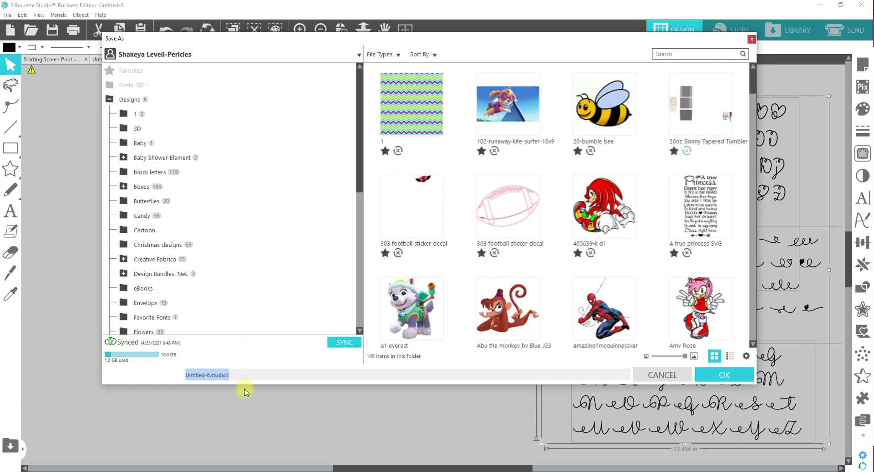
{"action": "type", "text": "i love"}
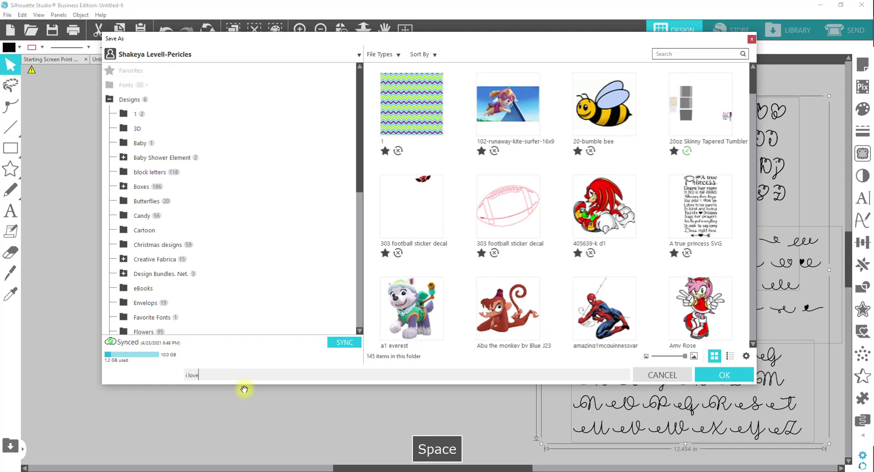
{"action": "type", "text": " glitter glyph"}
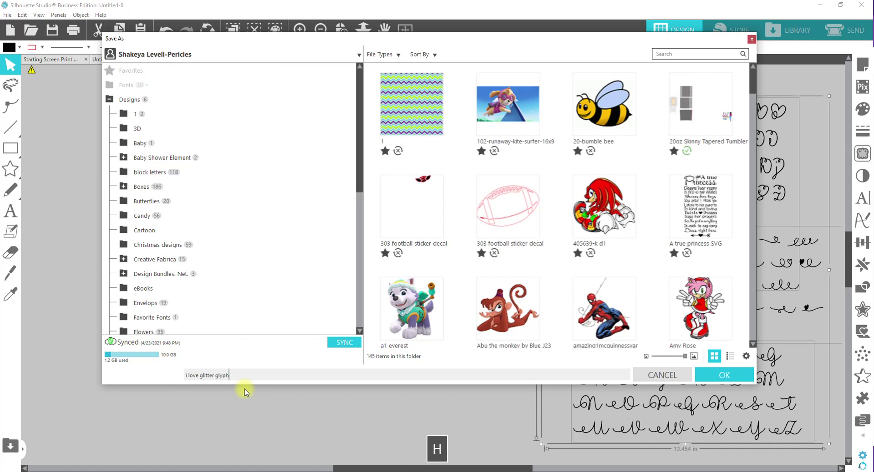
{"action": "type", "text": " guide"}
{"action": "left_click", "coordinate": [733, 376]}
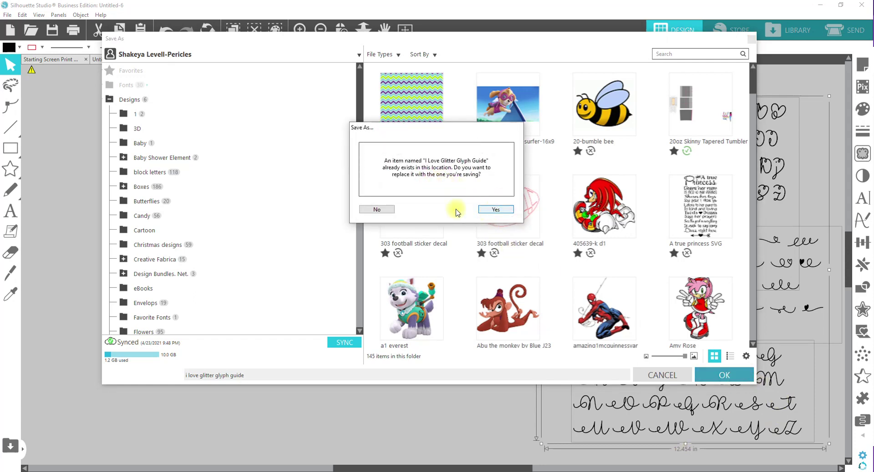
{"action": "left_click", "coordinate": [495, 210]}
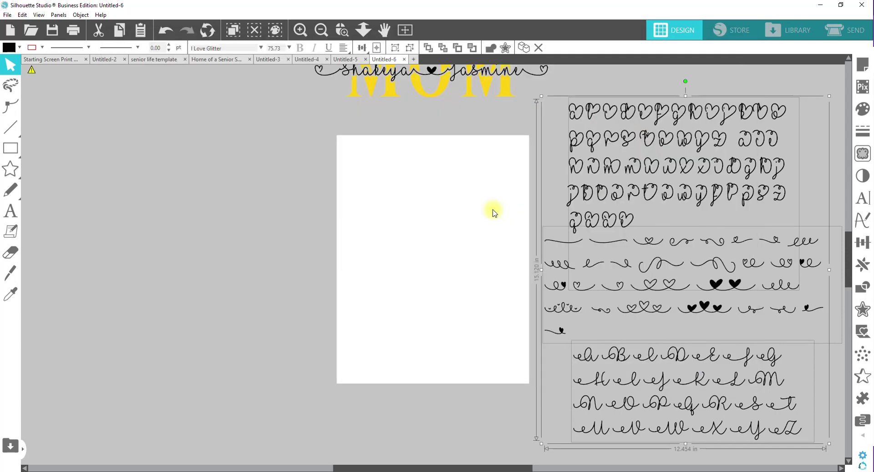
Delete the glyph blocks from the workspace and merge "I Love Glitter Glyph Guide" back in from the library.
{"action": "key", "text": "Delete"}
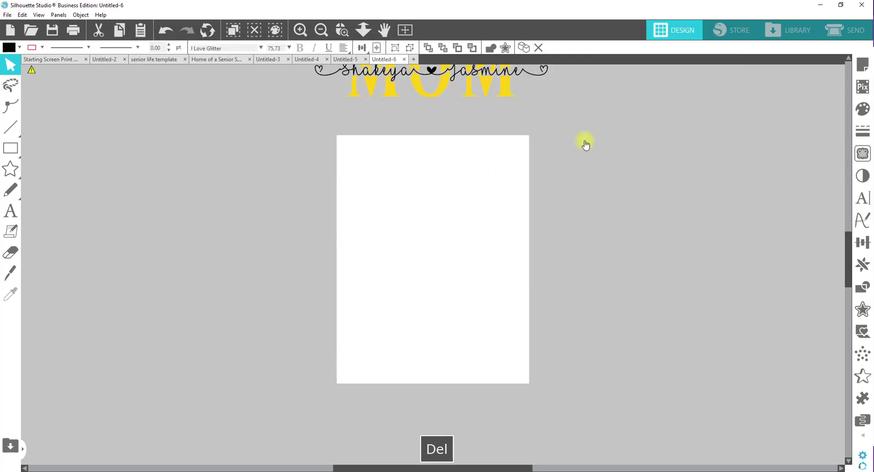
{"action": "left_click", "coordinate": [779, 30]}
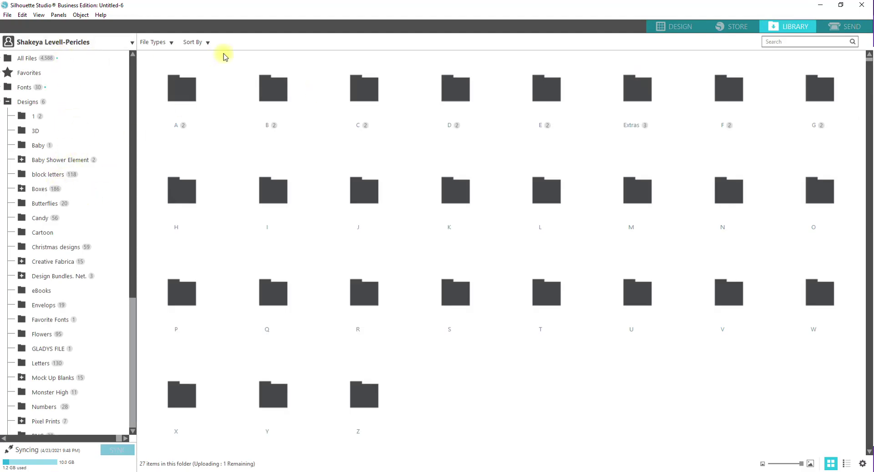
{"action": "left_click", "coordinate": [774, 42]}
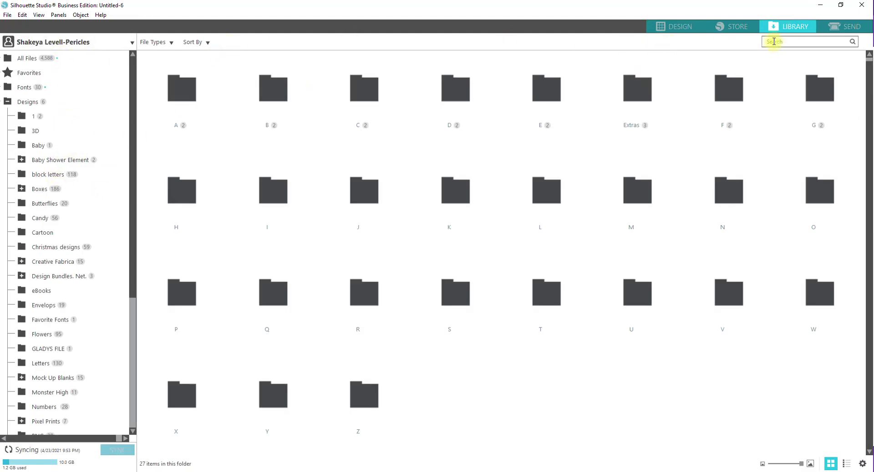
{"action": "type", "text": "i l"}
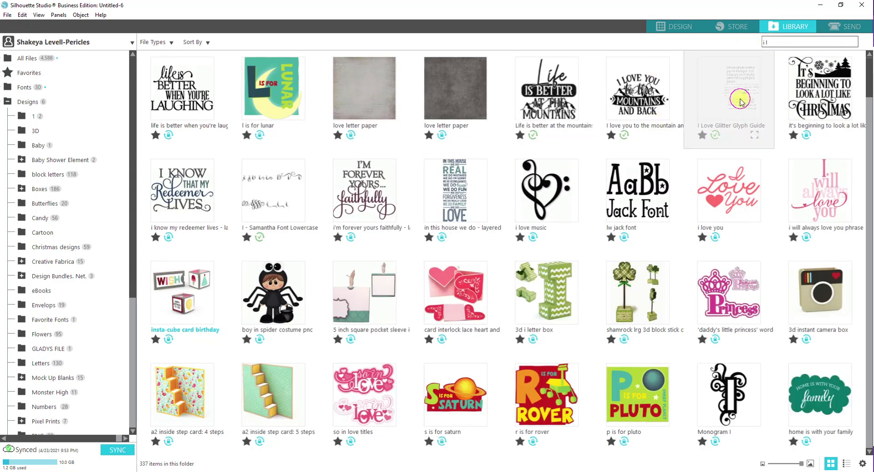
{"action": "right_click", "coordinate": [740, 100]}
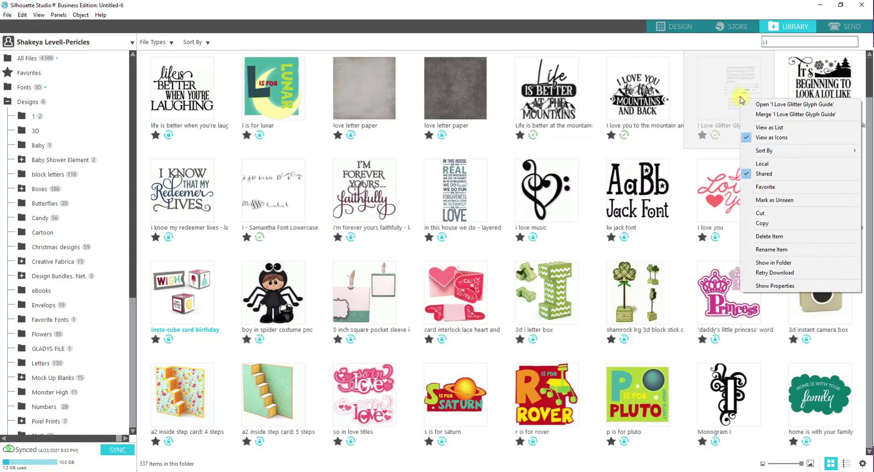
{"action": "left_click", "coordinate": [757, 115]}
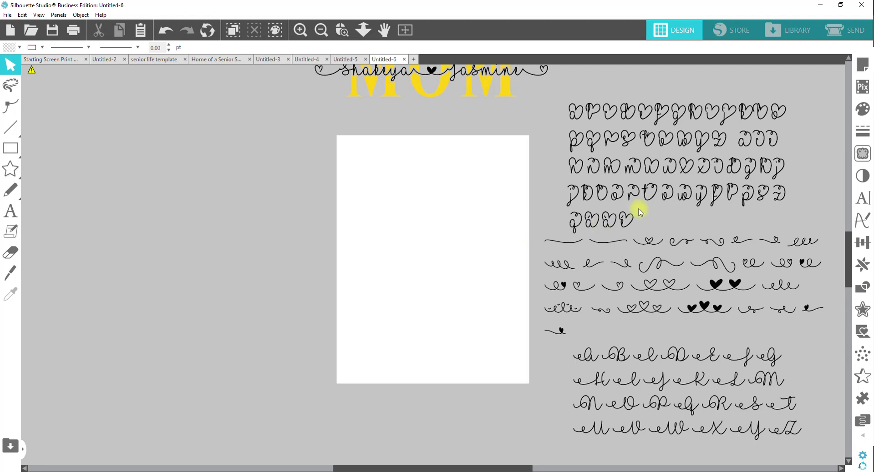
Move the heart-letter glyph block slightly up and away from the swashes beneath it, and clear the selection.
{"action": "left_click_drag", "start_coordinate": [633, 204], "coordinate": [648, 191]}
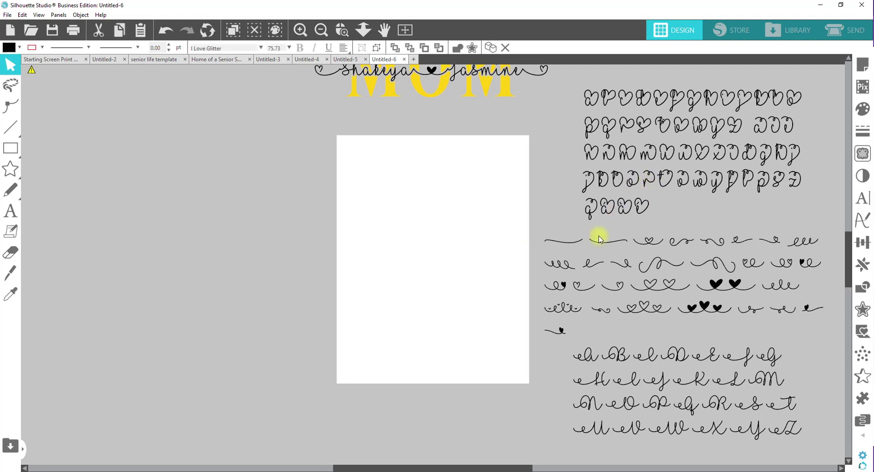
{"action": "left_click", "coordinate": [435, 97]}
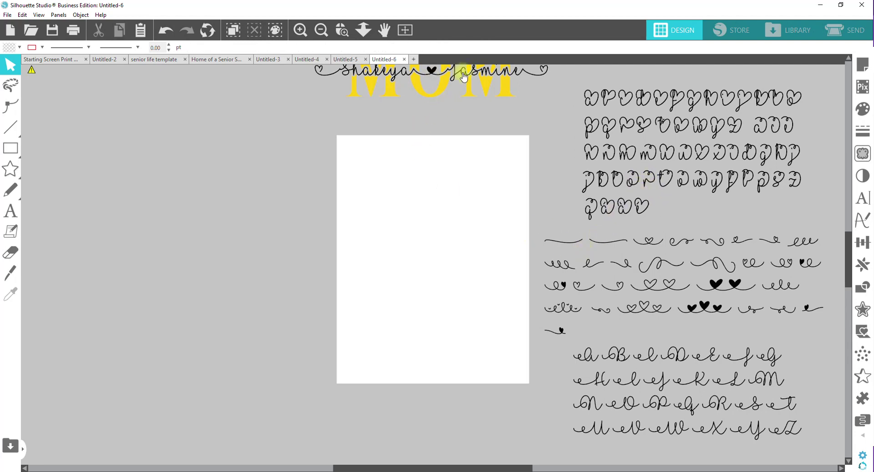
Add the text "GRANDMA" across the page's left edge and enlarge it to about 10.4 in wide.
{"action": "left_click", "coordinate": [15, 214]}
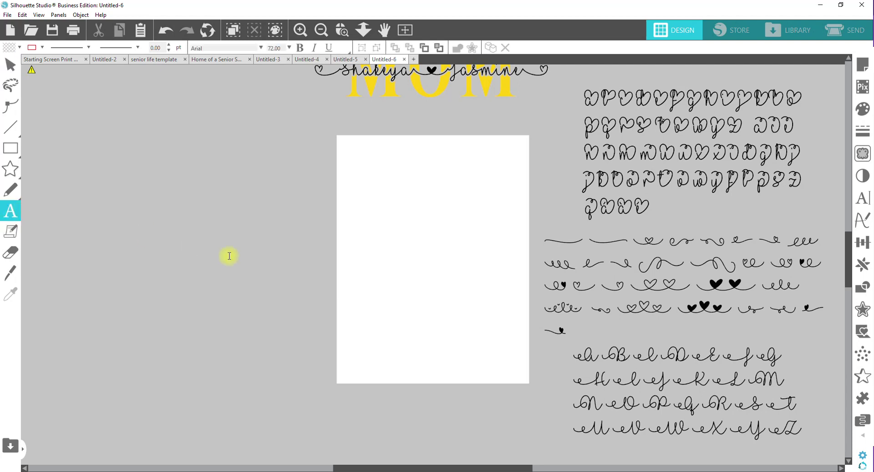
{"action": "left_click", "coordinate": [277, 262]}
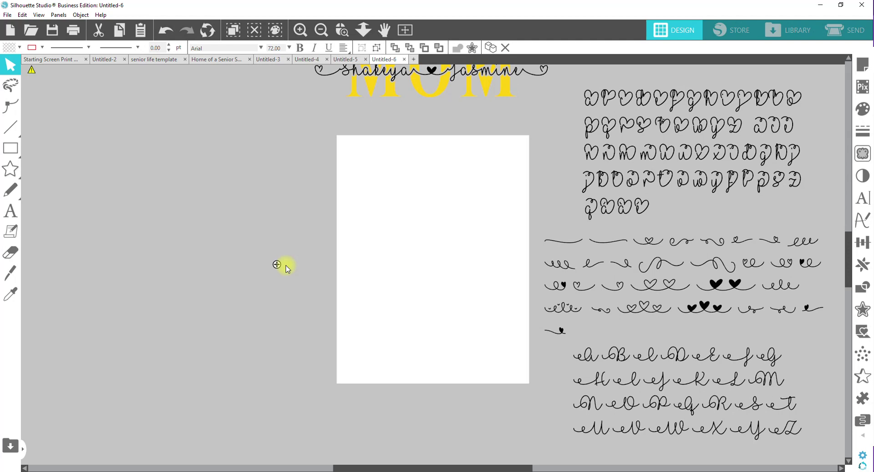
{"action": "key", "text": "Caps_Lock"}
{"action": "type", "text": "GRAN"}
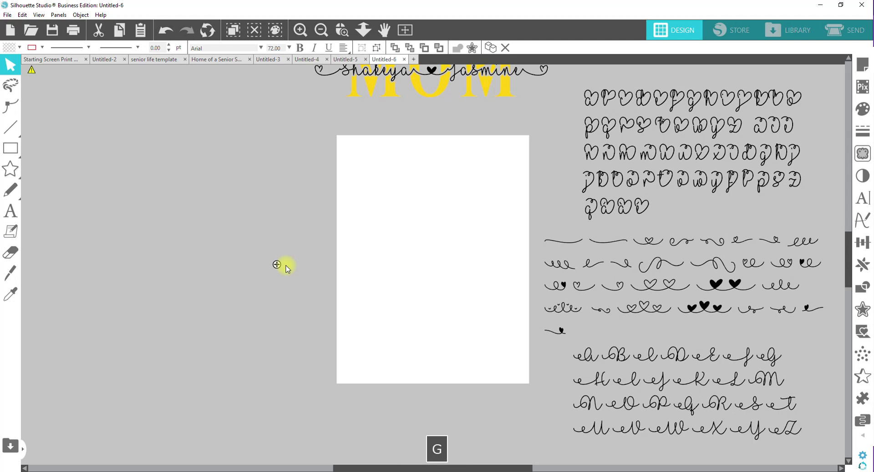
{"action": "type", "text": "DMA"}
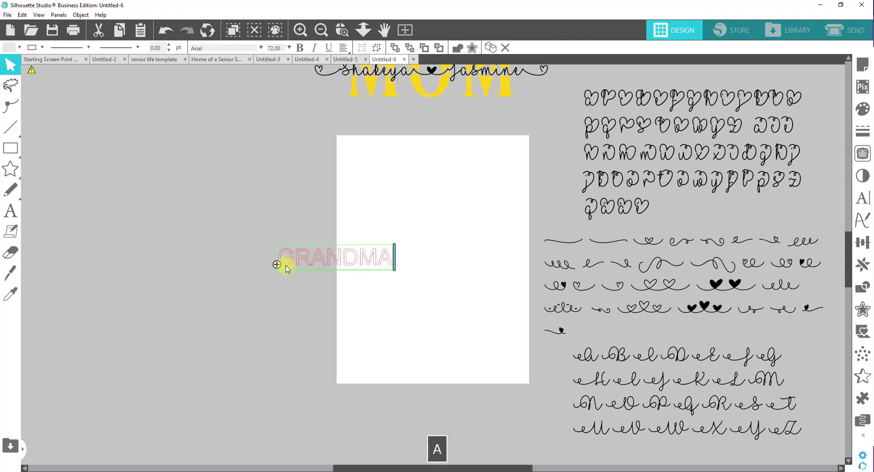
{"action": "left_click", "coordinate": [383, 290]}
{"action": "left_click", "coordinate": [387, 259]}
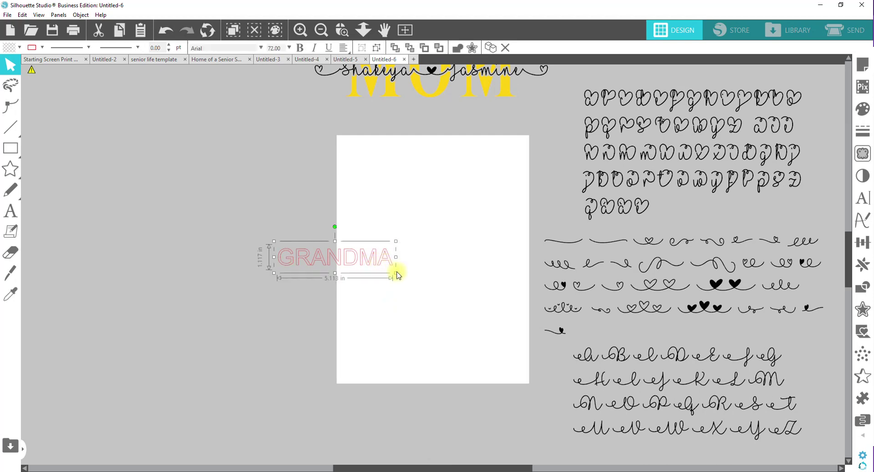
{"action": "left_click_drag", "start_coordinate": [397, 274], "coordinate": [502, 389]}
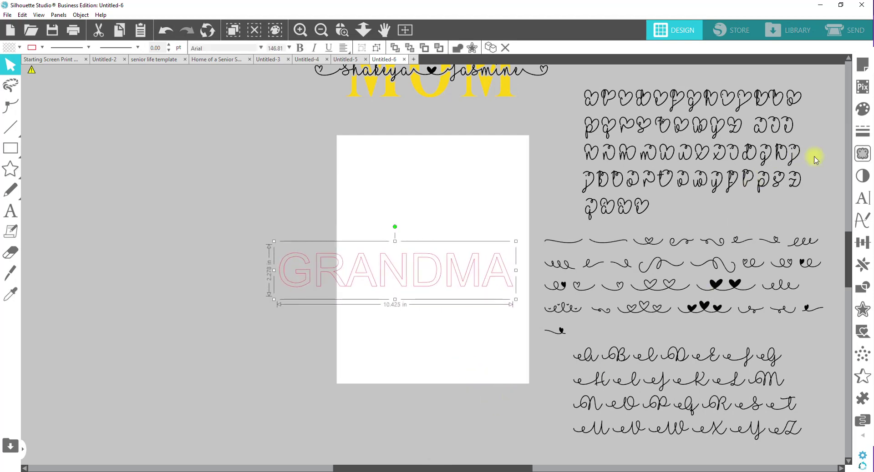
Set the font of the GRANDMA text to Antonette.
{"action": "left_click", "coordinate": [862, 202]}
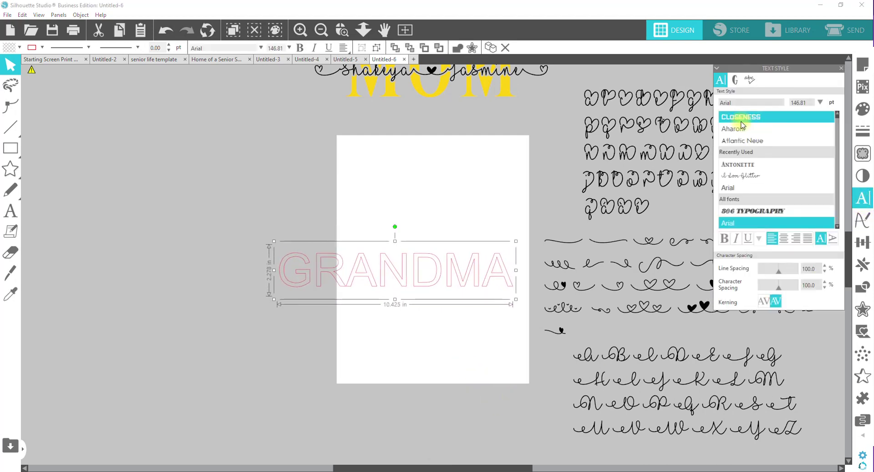
{"action": "left_click", "coordinate": [747, 177]}
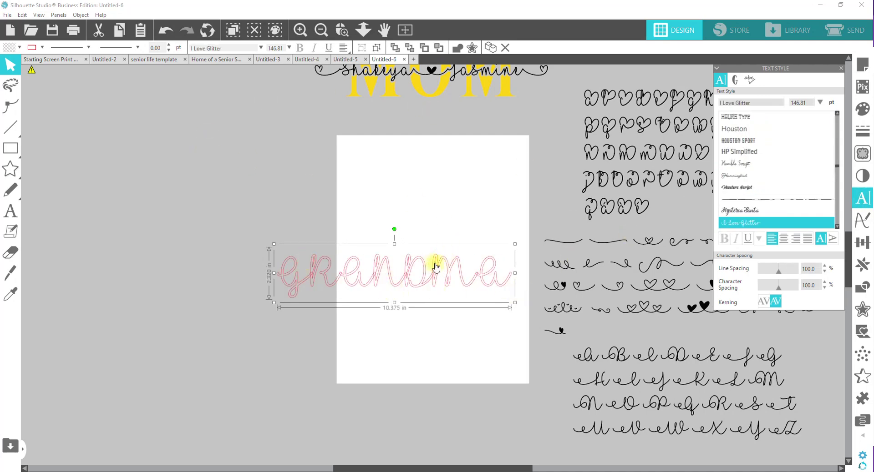
{"action": "scroll", "coordinate": [766, 171], "scroll_direction": "up", "scroll_amount": 10}
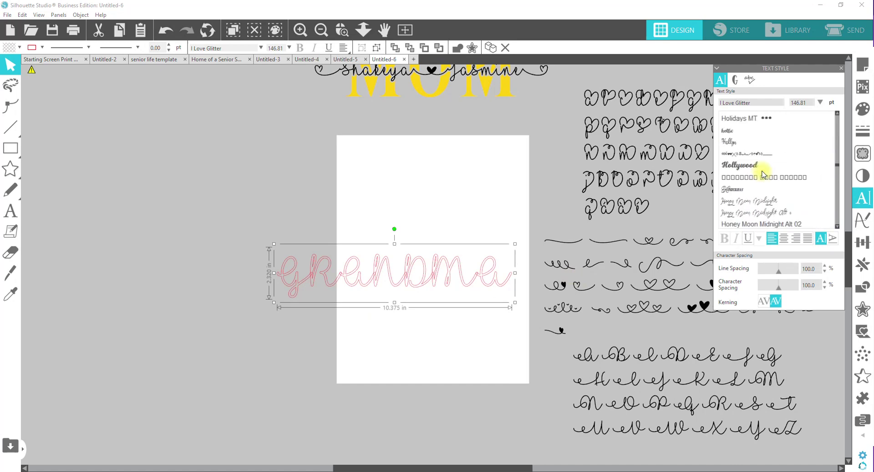
{"action": "scroll", "coordinate": [764, 174], "scroll_direction": "up", "scroll_amount": 10}
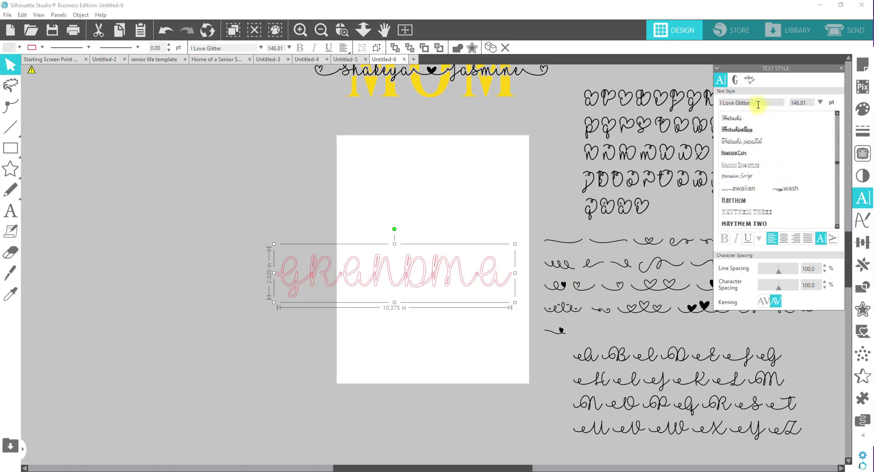
{"action": "left_click_drag", "start_coordinate": [838, 161], "coordinate": [837, 117]}
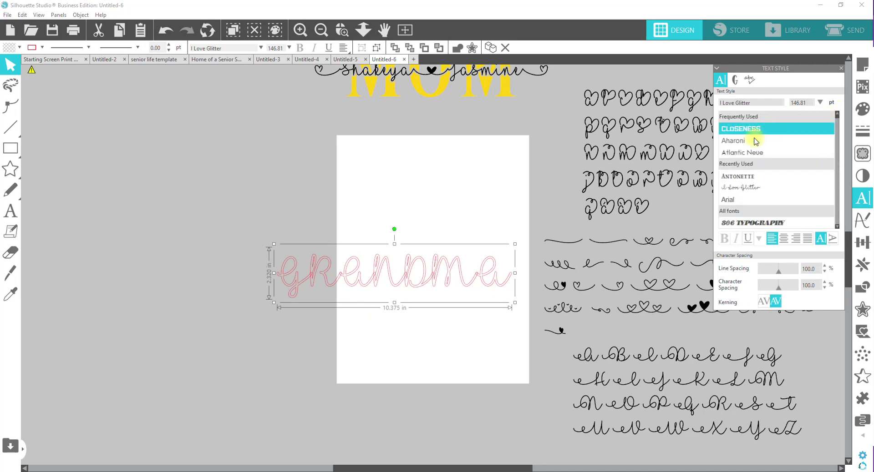
{"action": "left_click", "coordinate": [748, 181]}
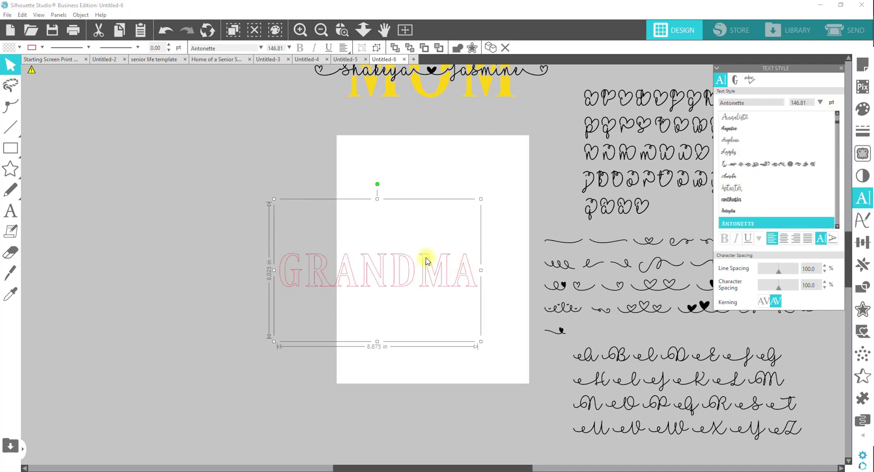
Enlarge the GRANDMA text to about 13.8 in wide and fill it with dark purple.
{"action": "left_click_drag", "start_coordinate": [273, 199], "coordinate": [140, 160]}
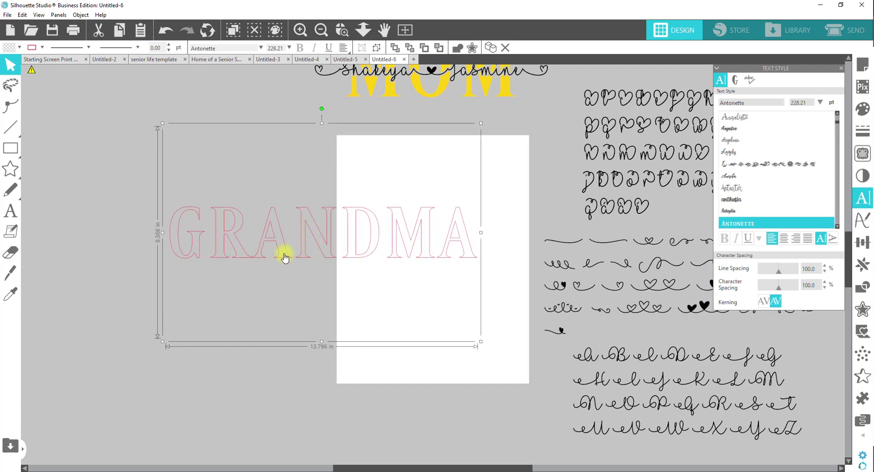
{"action": "left_click_drag", "start_coordinate": [285, 255], "coordinate": [287, 254]}
{"action": "left_click", "coordinate": [15, 47]}
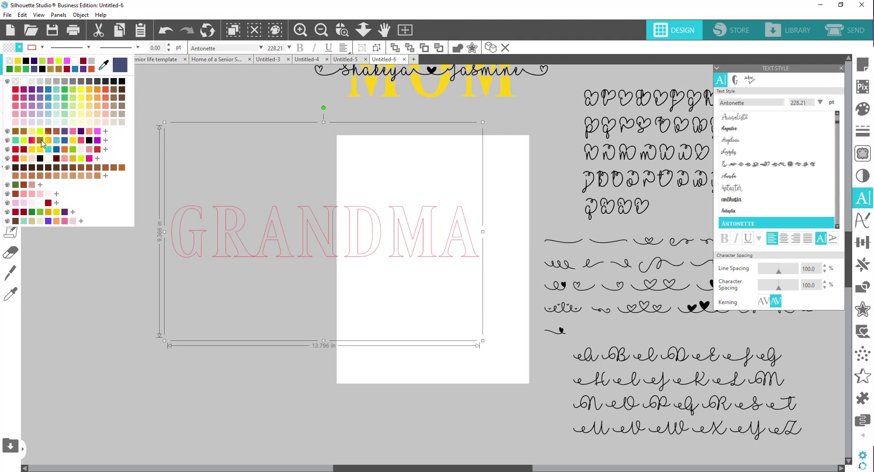
{"action": "left_click", "coordinate": [41, 142]}
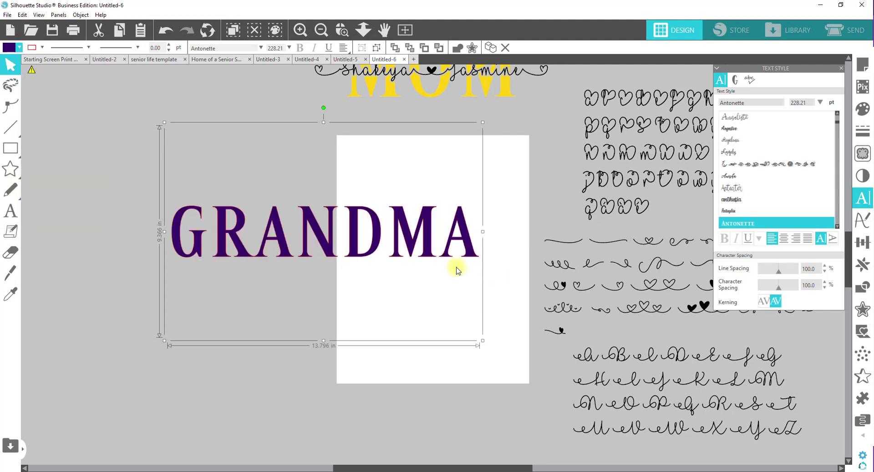
{"action": "left_click", "coordinate": [400, 386]}
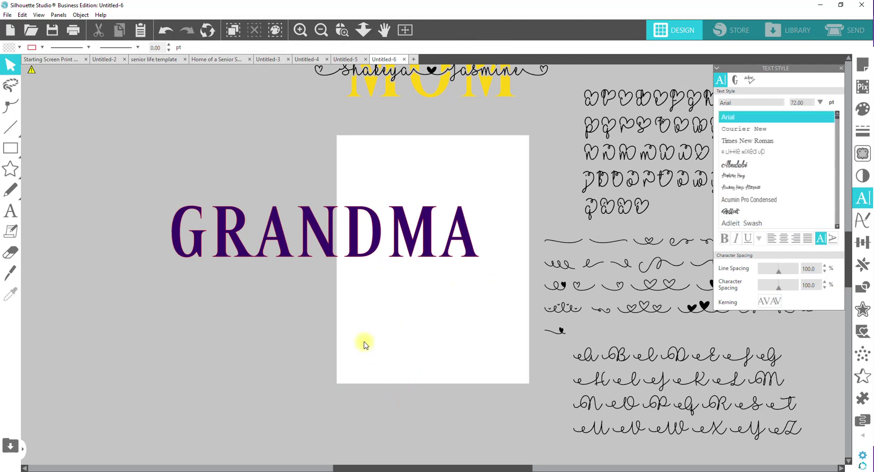
Start a new text object below GRANDMA and enter the first hyphenated name.
{"action": "left_click", "coordinate": [11, 211]}
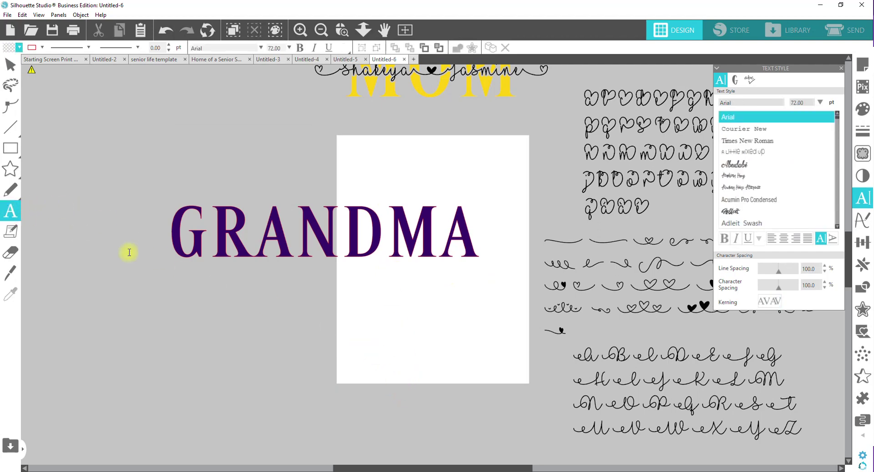
{"action": "key", "text": "Escape"}
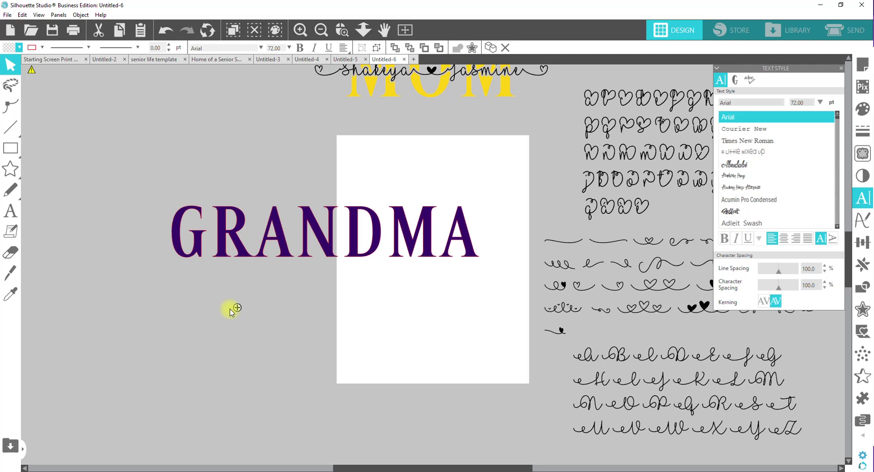
{"action": "type", "text": "mEK"}
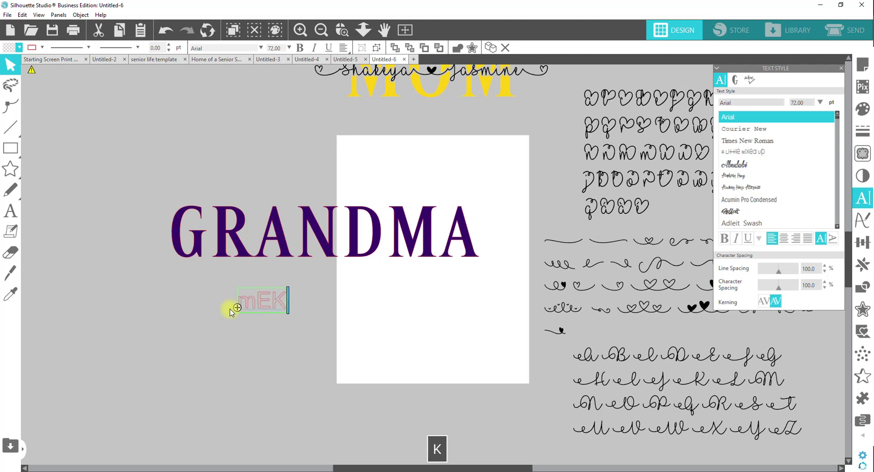
{"action": "type", "text": "HAI-"}
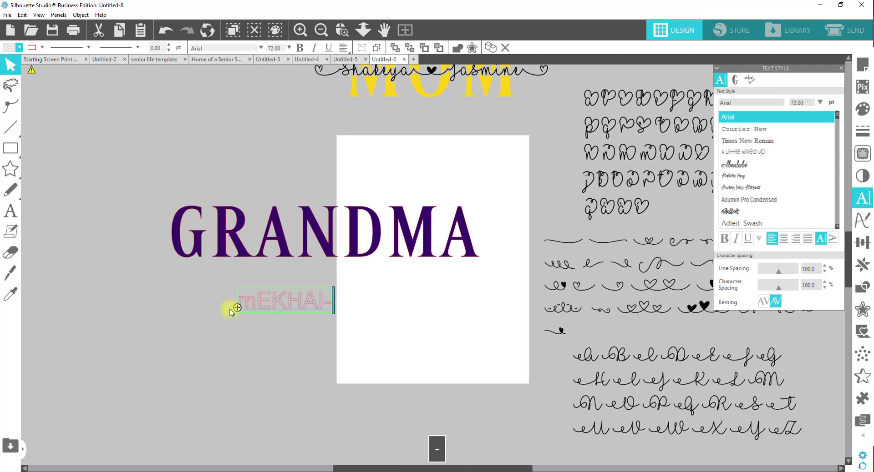
{"action": "type", "text": "JEREMIAH"}
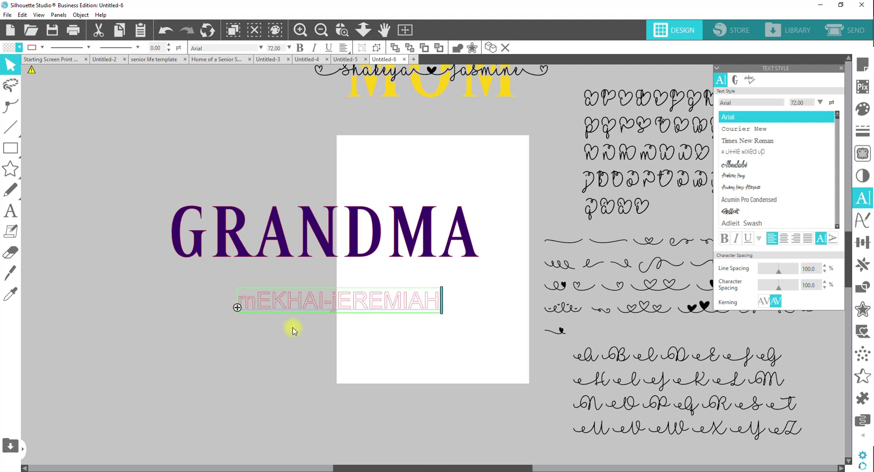
Replace the whole text with the same hyphenated name in proper capitalization, with no trailing space.
{"action": "key", "text": "ctrl+a"}
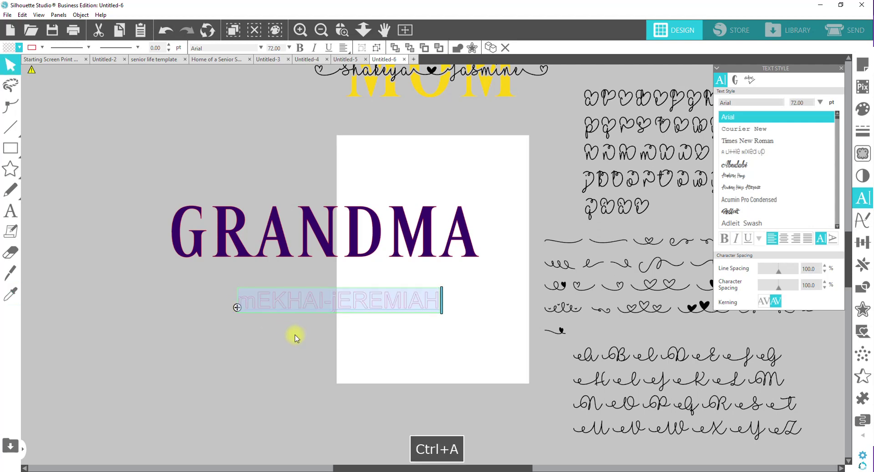
{"action": "key", "text": "Caps_Lock"}
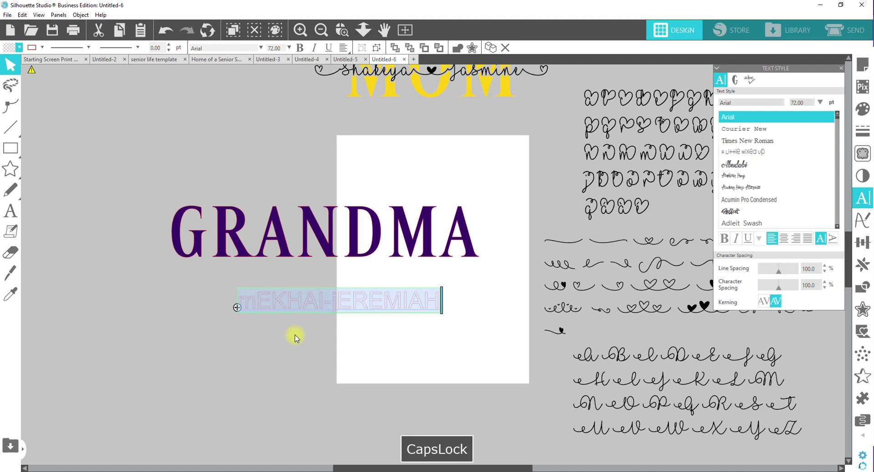
{"action": "type", "text": "Me"}
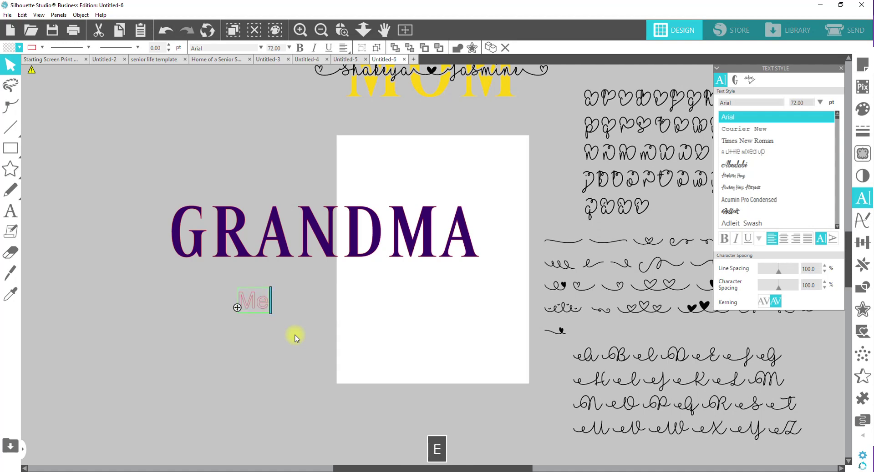
{"action": "type", "text": "khai-J"}
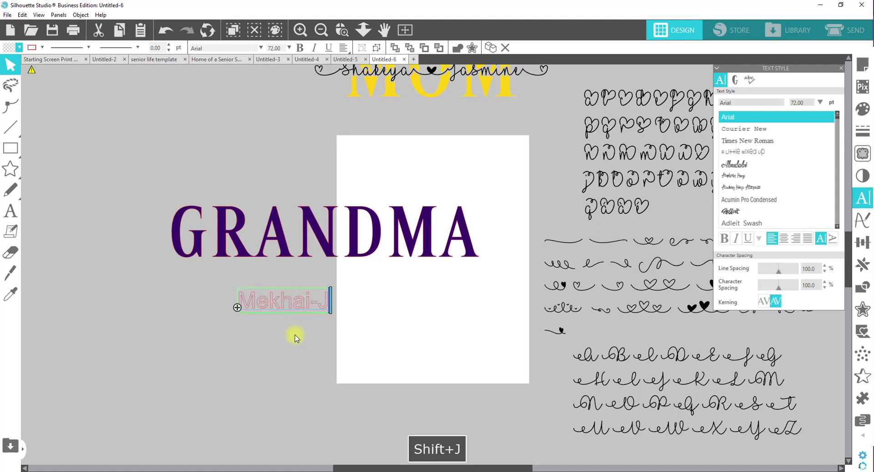
{"action": "type", "text": "eremiah"}
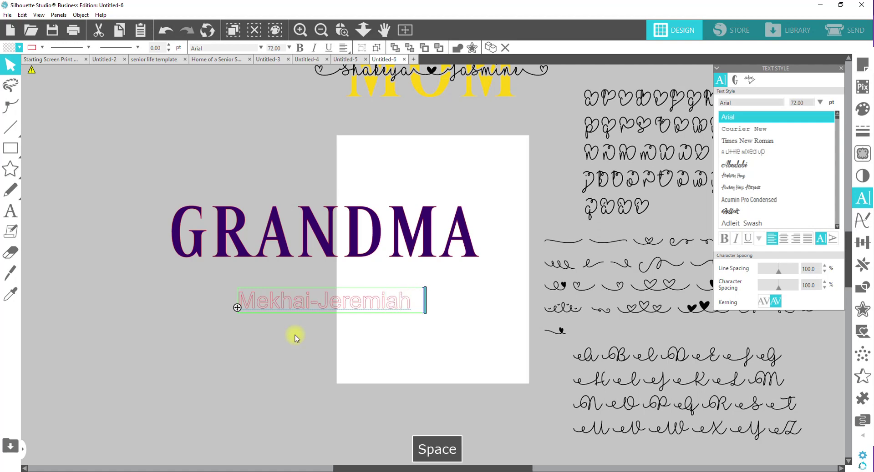
{"action": "key", "text": "BackSpace"}
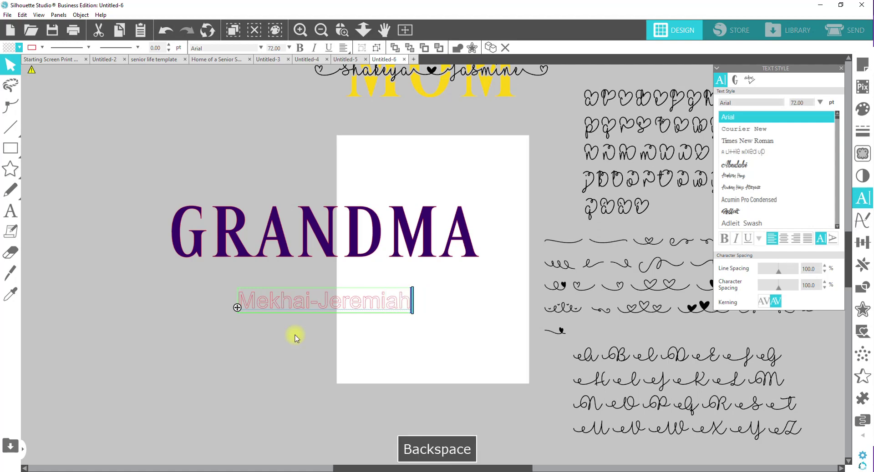
Append a second hyphenated name after a space, insert another single name between the two, and finish text editing.
{"action": "type", "text": "Zion"}
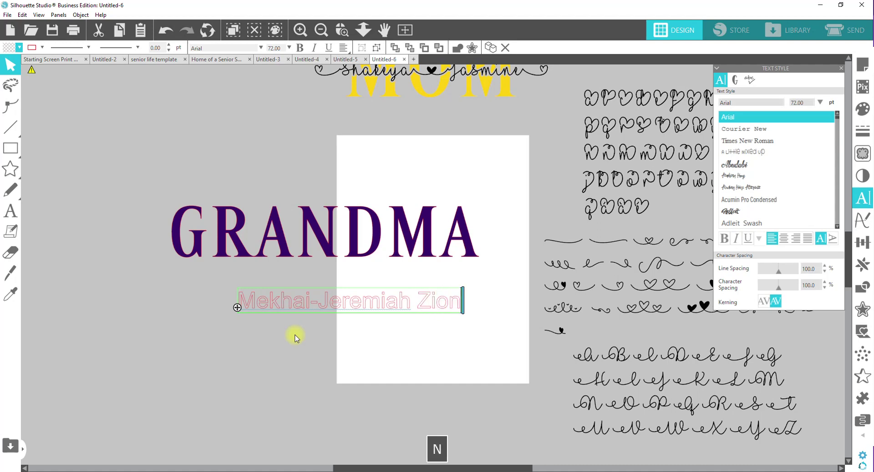
{"action": "type", "text": "-Iman"}
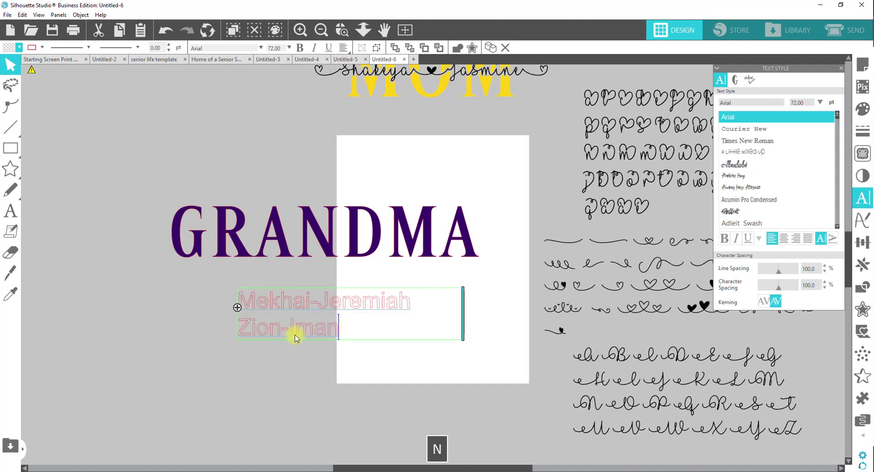
{"action": "type", "text": "i"}
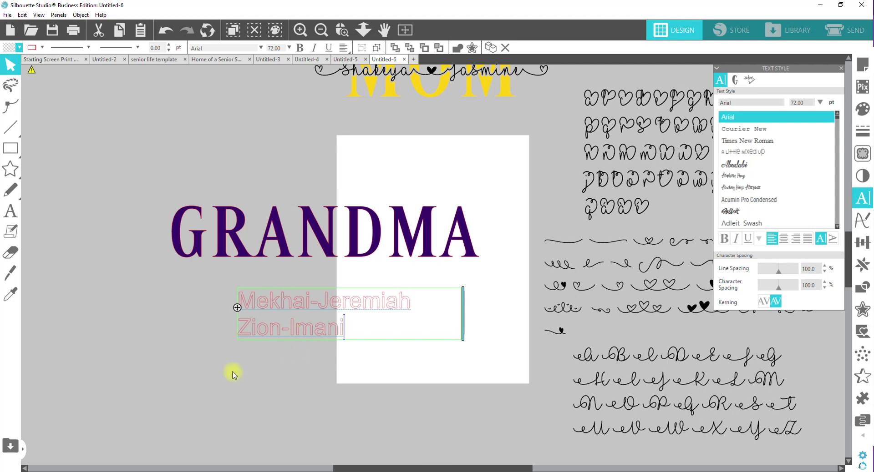
{"action": "left_click", "coordinate": [411, 302]}
{"action": "type", "text": "Kriste"}
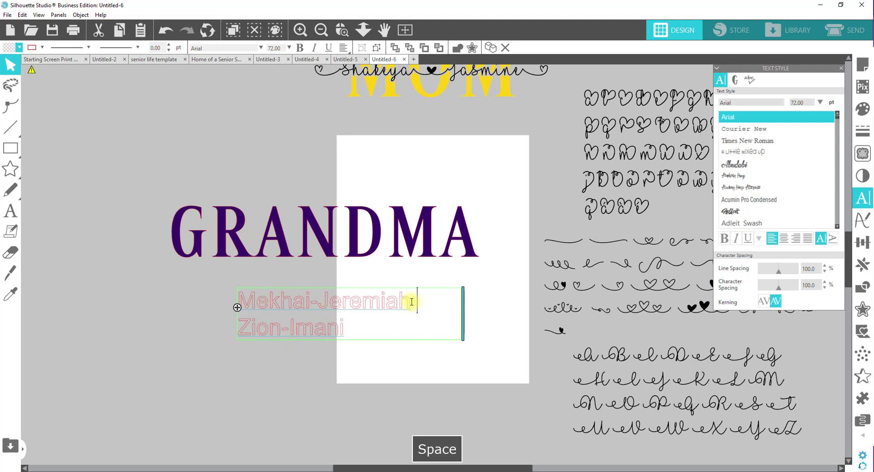
{"action": "type", "text": "n"}
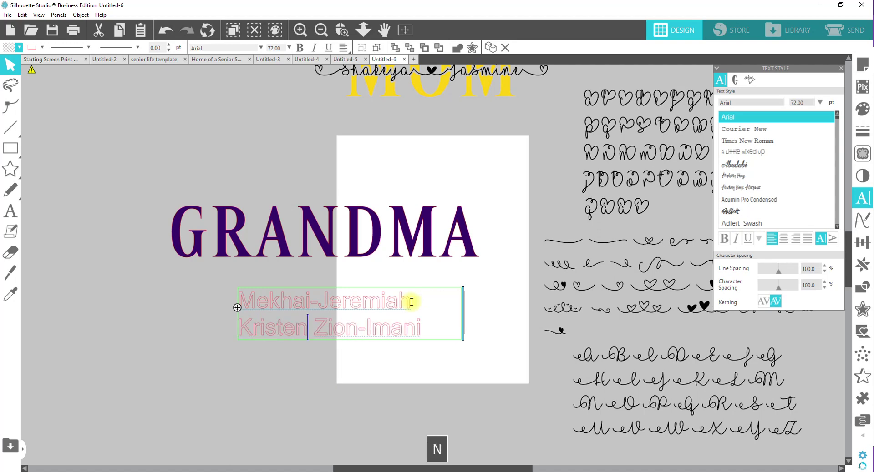
{"action": "left_click", "coordinate": [270, 357]}
Set the font of the names text to I Love Glitter.
{"action": "left_click", "coordinate": [278, 330]}
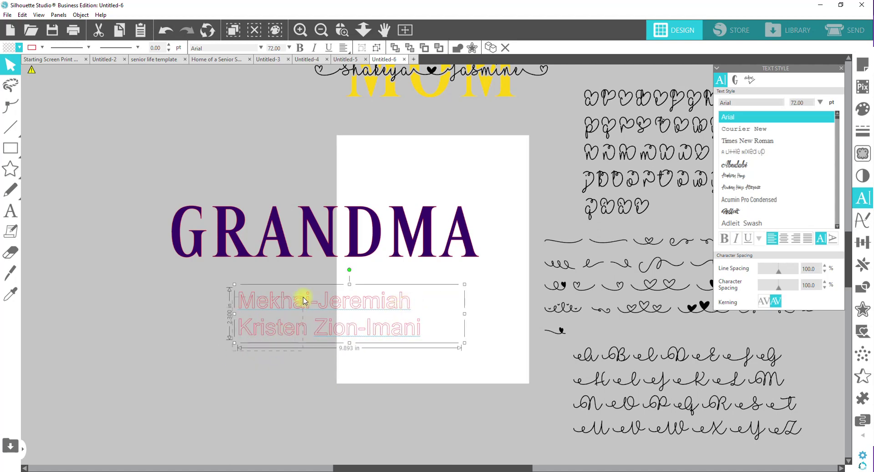
{"action": "left_click", "coordinate": [858, 205]}
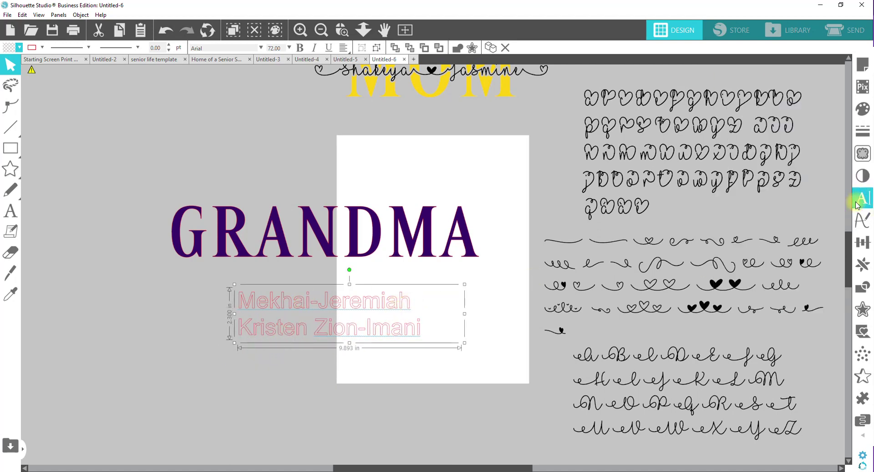
{"action": "left_click", "coordinate": [857, 205]}
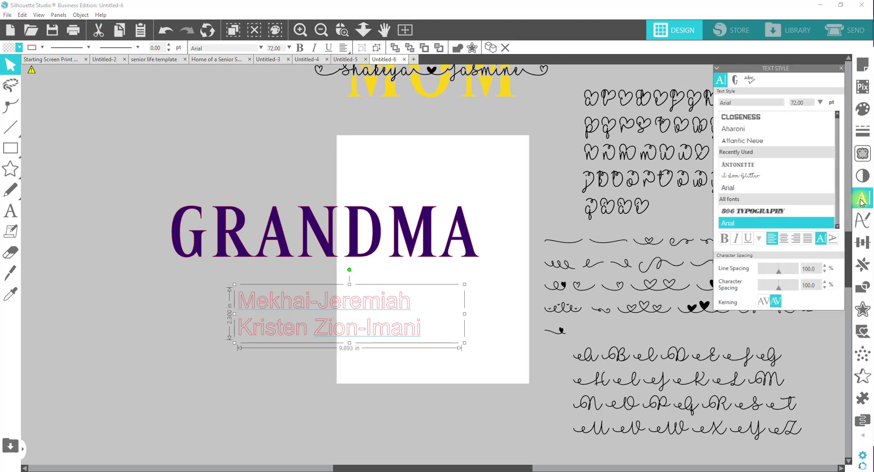
{"action": "left_click", "coordinate": [750, 181]}
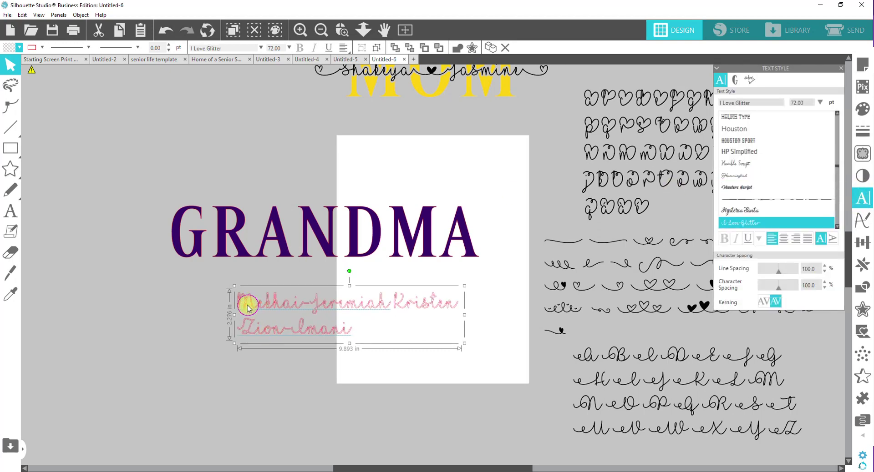
Shift the names text left beneath GRANDMA and widen its text box to about 17 in so all names fit on one line.
{"action": "left_click_drag", "start_coordinate": [240, 304], "coordinate": [139, 301]}
{"action": "double_click", "coordinate": [223, 296]}
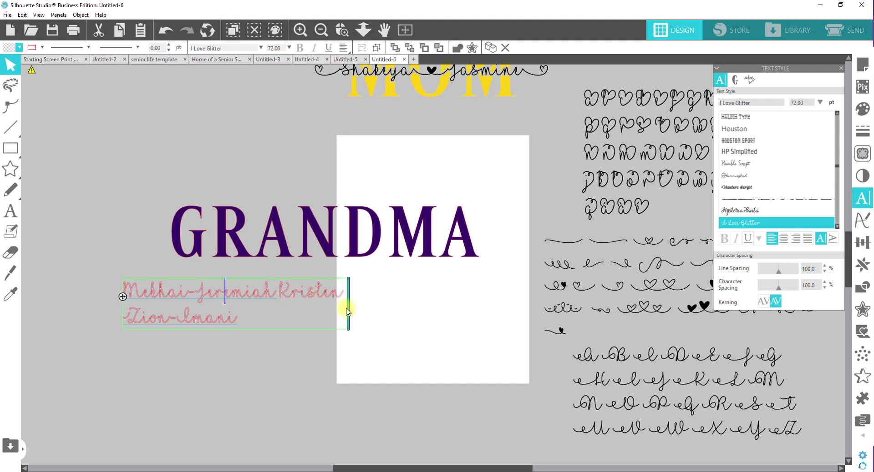
{"action": "left_click_drag", "start_coordinate": [348, 309], "coordinate": [508, 310]}
{"action": "left_click", "coordinate": [326, 382]}
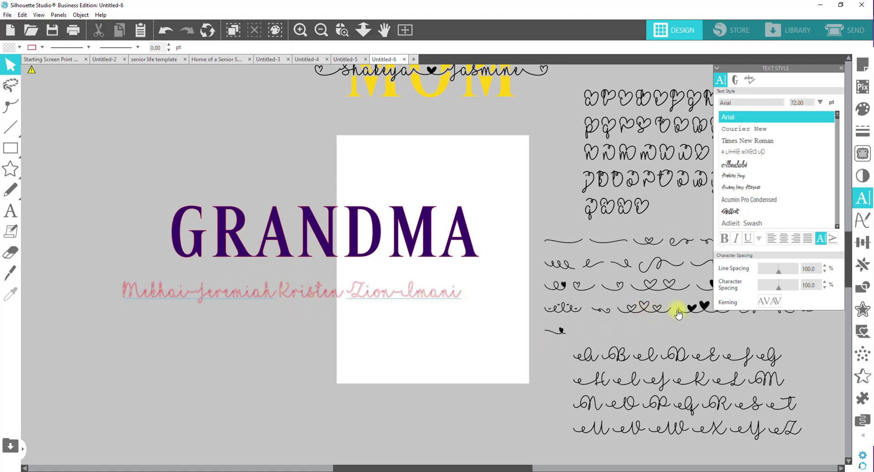
Copy the single open-heart swash glyph from the first row of the swash guide.
{"action": "key", "text": "space"}
{"action": "left_click_drag", "start_coordinate": [674, 306], "coordinate": [566, 307]}
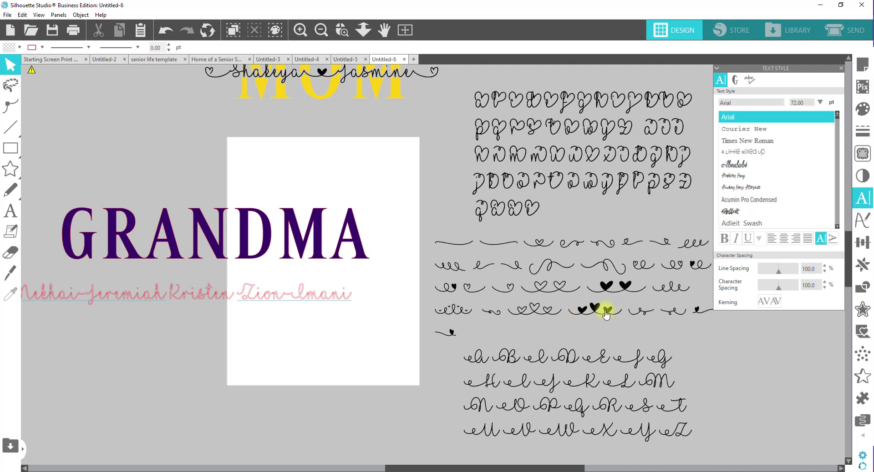
{"action": "left_click", "coordinate": [541, 248]}
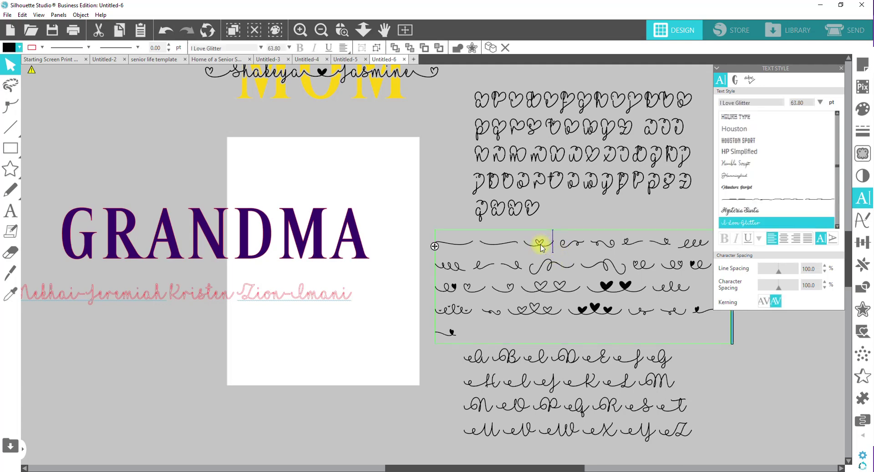
{"action": "left_click_drag", "start_coordinate": [553, 244], "coordinate": [538, 245]}
{"action": "right_click", "coordinate": [531, 242]}
{"action": "left_click", "coordinate": [550, 251]}
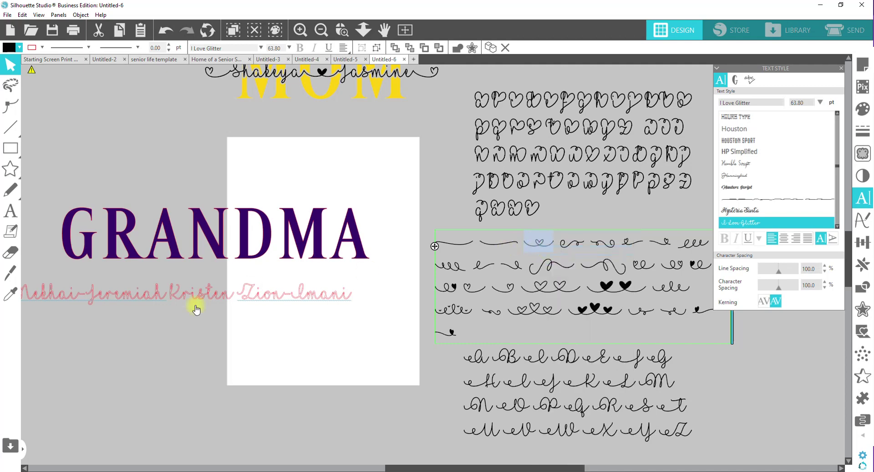
Paste the copied heart swash into the names line between the first and second names.
{"action": "left_click", "coordinate": [160, 297]}
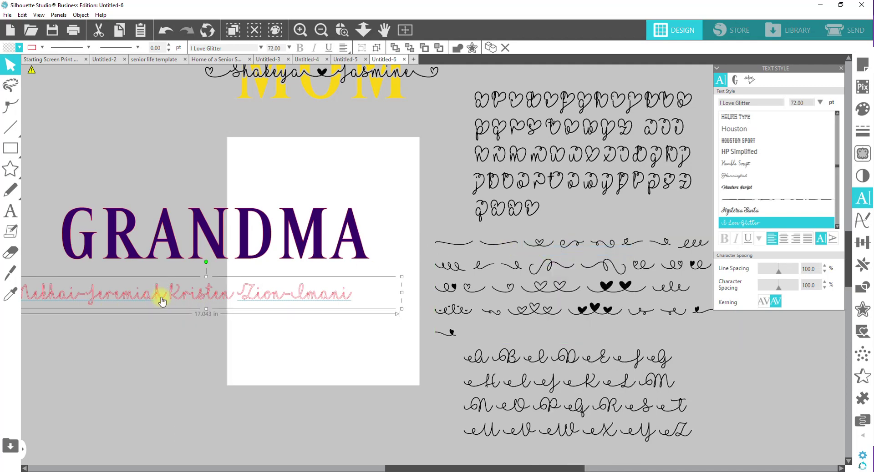
{"action": "double_click", "coordinate": [162, 301]}
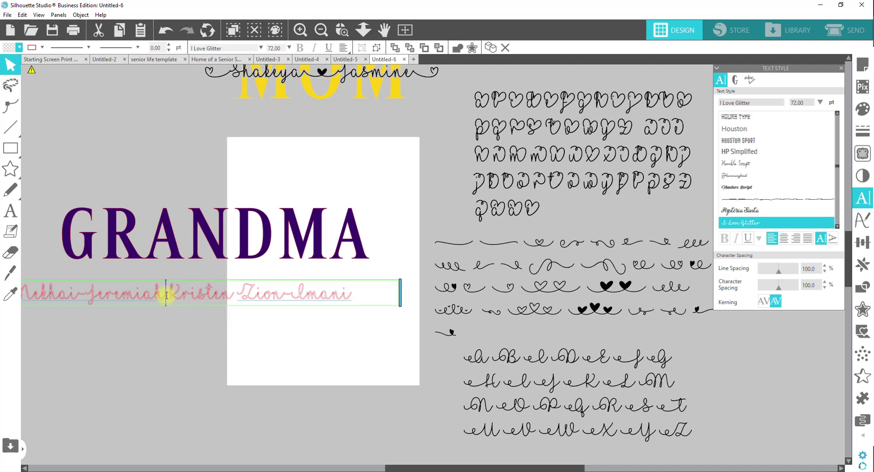
{"action": "right_click", "coordinate": [167, 296]}
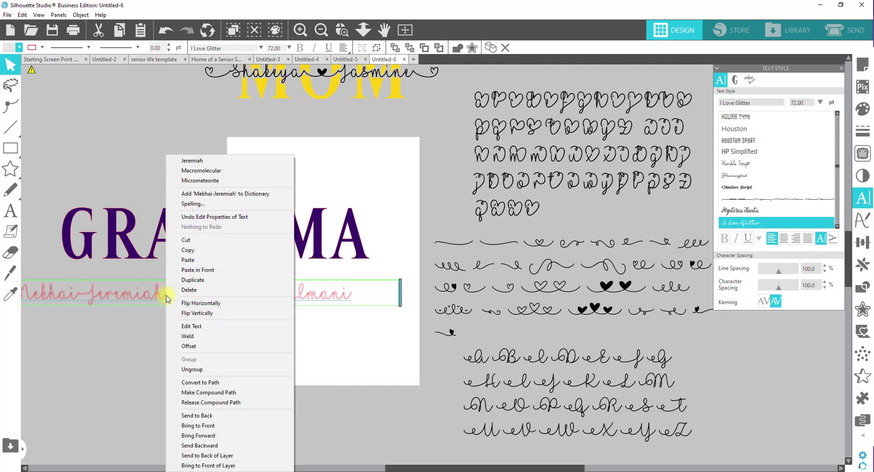
{"action": "left_click", "coordinate": [192, 263]}
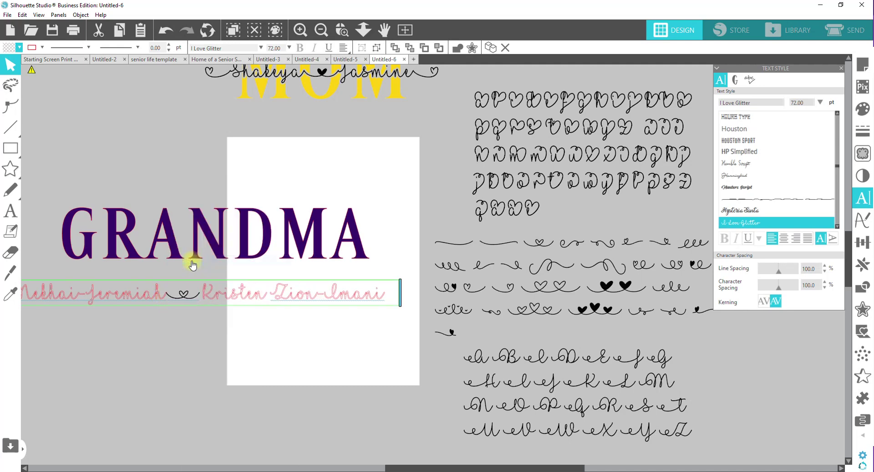
{"action": "left_click", "coordinate": [261, 359]}
Fill the names text and its heart swash with black.
{"action": "left_click", "coordinate": [247, 300]}
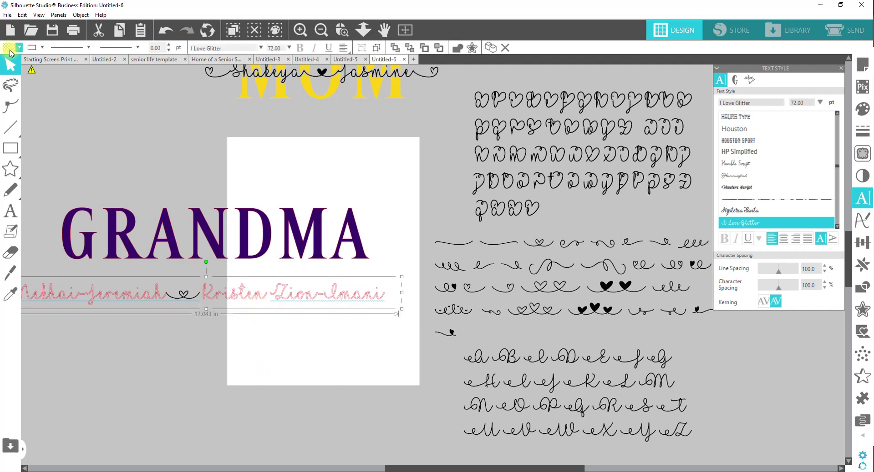
{"action": "left_click", "coordinate": [19, 48]}
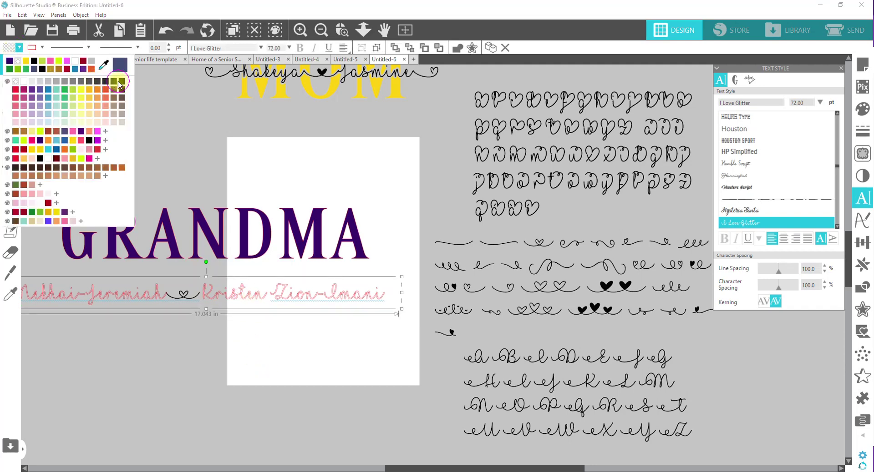
{"action": "left_click", "coordinate": [120, 81]}
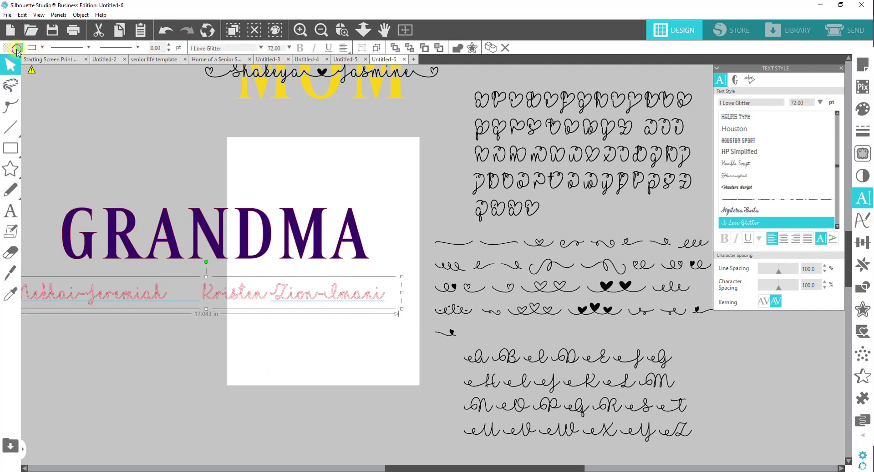
{"action": "left_click", "coordinate": [19, 47]}
{"action": "left_click", "coordinate": [115, 82]}
{"action": "left_click", "coordinate": [280, 339]}
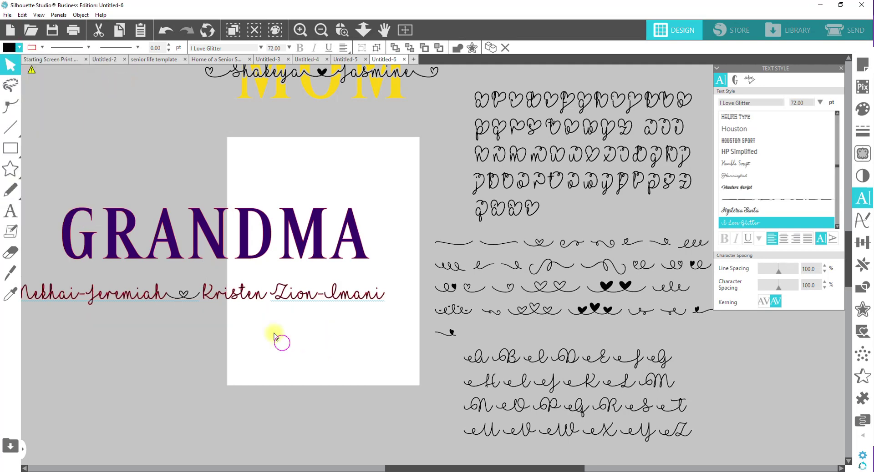
Clear the outline color from the names text and delete the space between the first heart swash and the second name.
{"action": "left_click", "coordinate": [118, 287]}
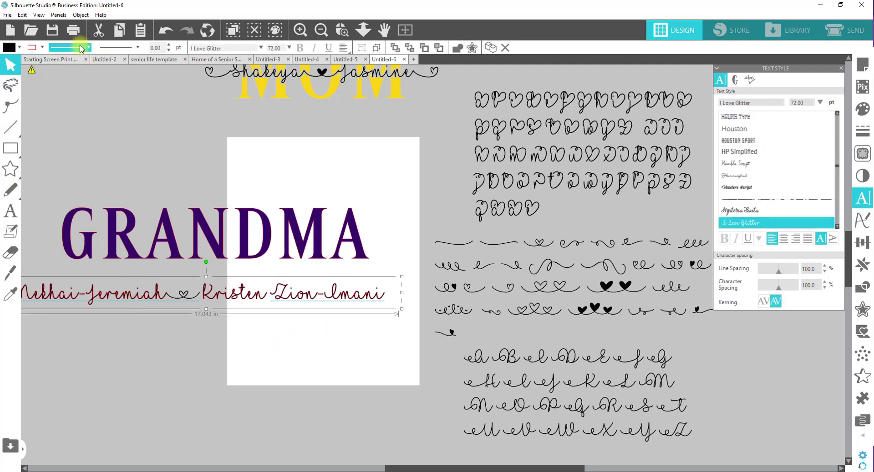
{"action": "left_click", "coordinate": [42, 47]}
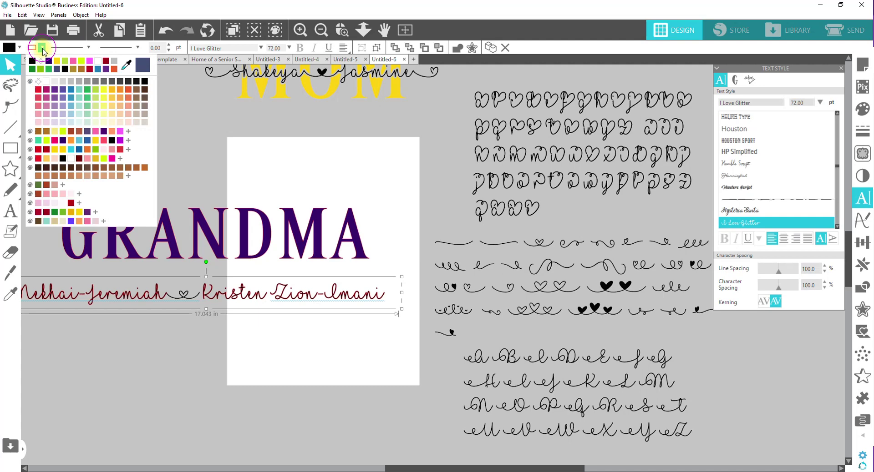
{"action": "left_click", "coordinate": [38, 84]}
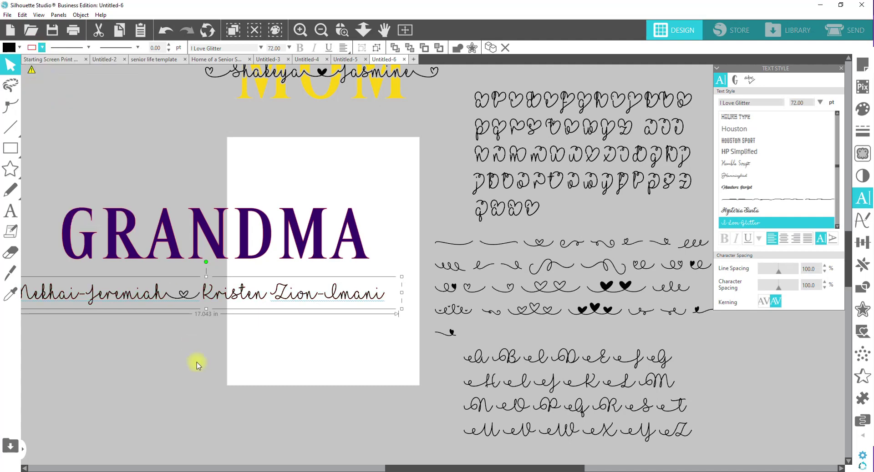
{"action": "double_click", "coordinate": [203, 295]}
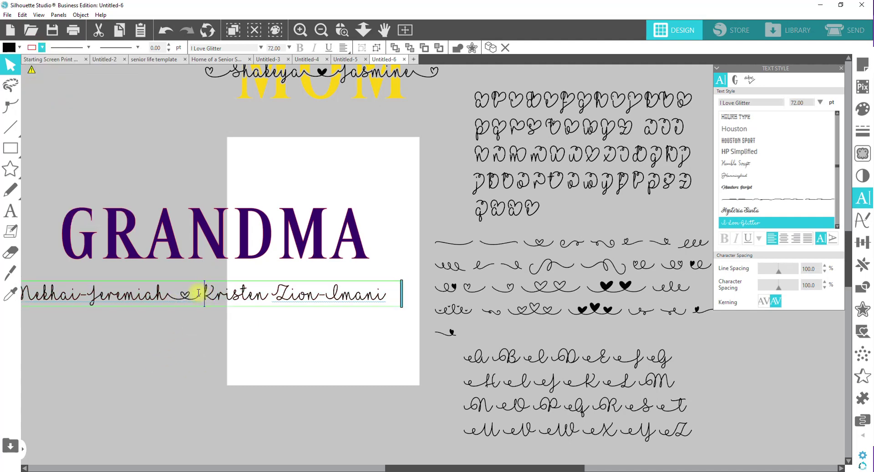
{"action": "key", "text": "BackSpace"}
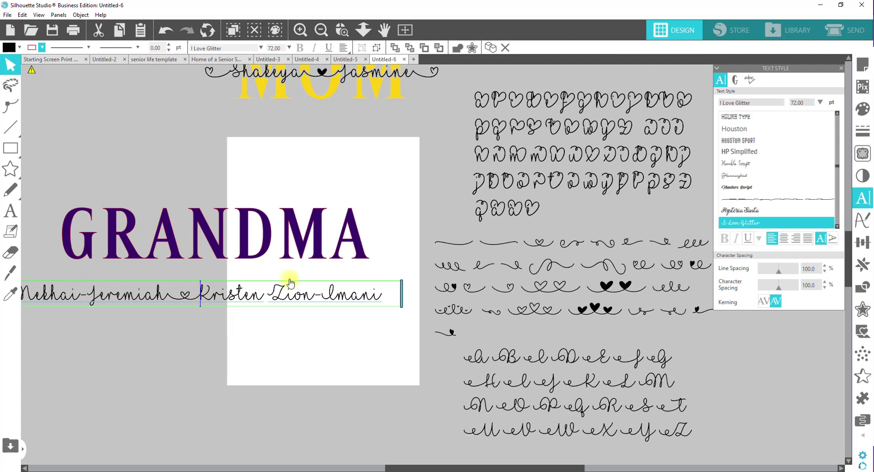
Paste the copied open-heart swash between the second and third names, widening the text box to fit, and delete the space before it.
{"action": "right_click", "coordinate": [270, 293]}
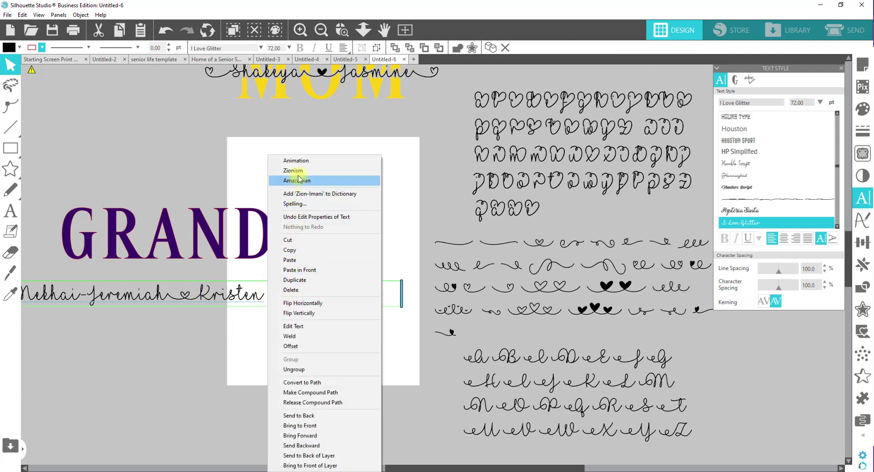
{"action": "left_click", "coordinate": [289, 261]}
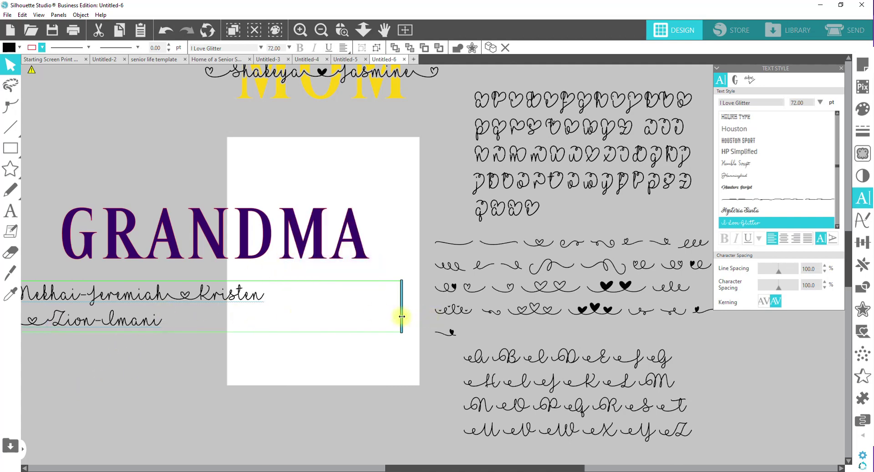
{"action": "left_click_drag", "start_coordinate": [402, 317], "coordinate": [436, 316]}
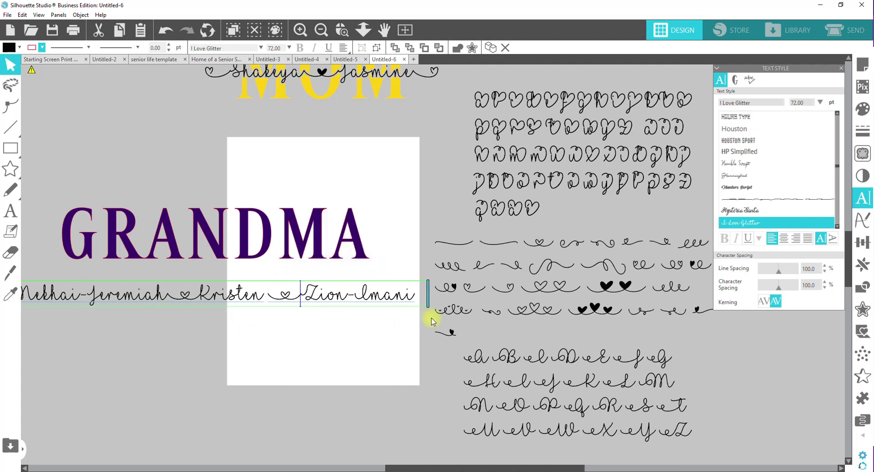
{"action": "left_click", "coordinate": [266, 291]}
{"action": "key", "text": "BackSpace"}
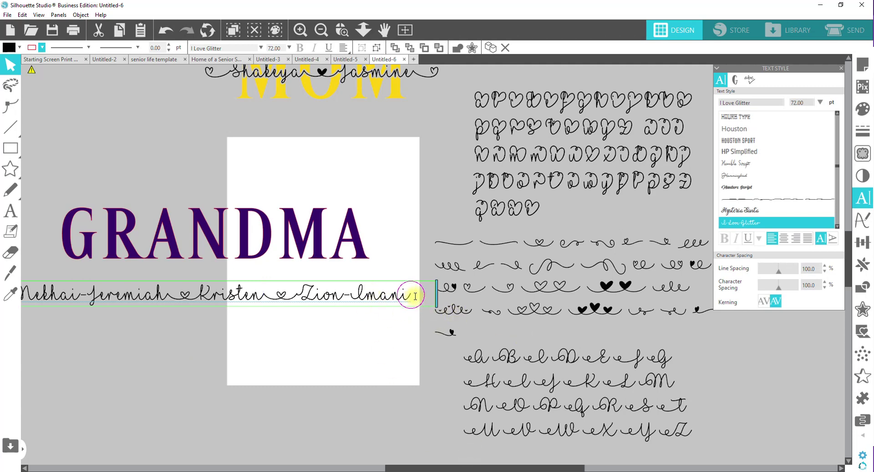
Copy the filled-heart loop swash that starts the guide's third row and paste it at the end of the names line.
{"action": "left_click", "coordinate": [454, 310]}
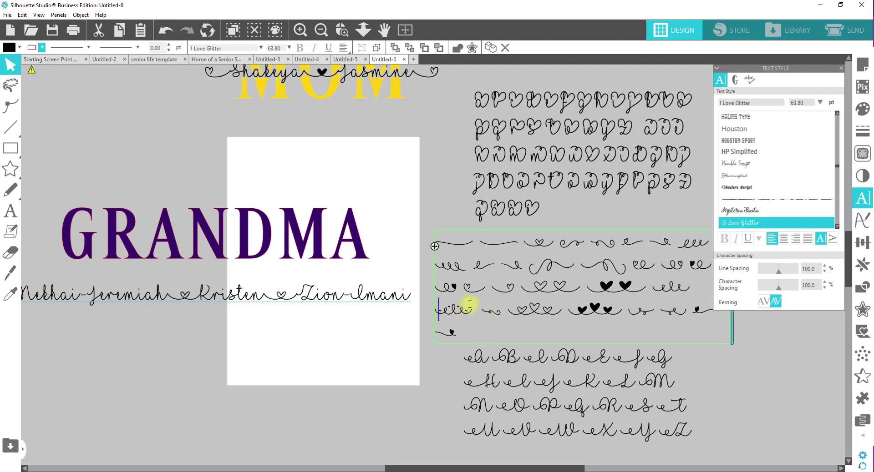
{"action": "left_click_drag", "start_coordinate": [457, 285], "coordinate": [446, 292]}
{"action": "right_click", "coordinate": [445, 290]}
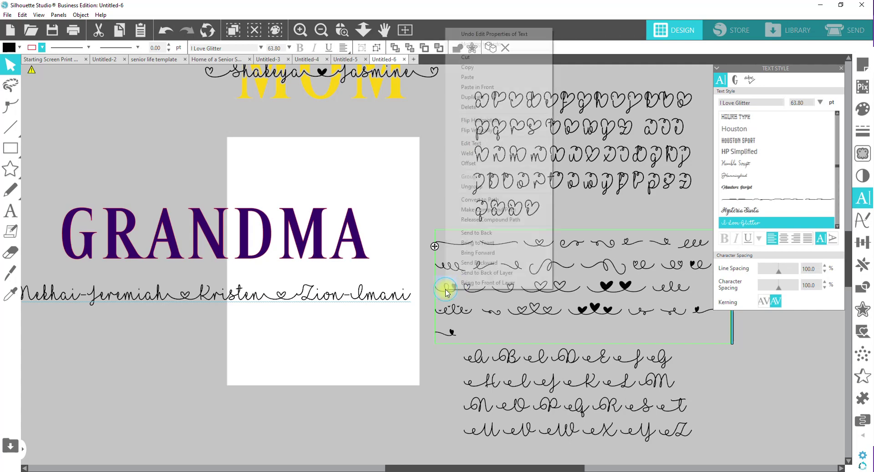
{"action": "left_click", "coordinate": [469, 69]}
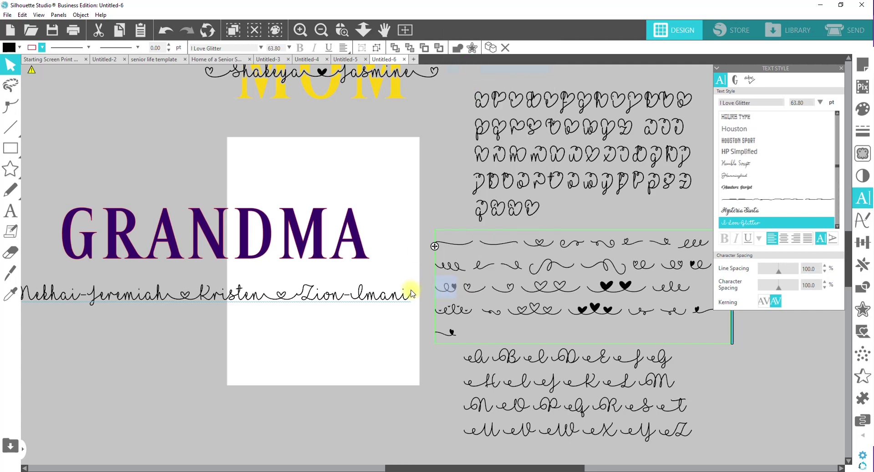
{"action": "double_click", "coordinate": [410, 295]}
{"action": "right_click", "coordinate": [411, 297]}
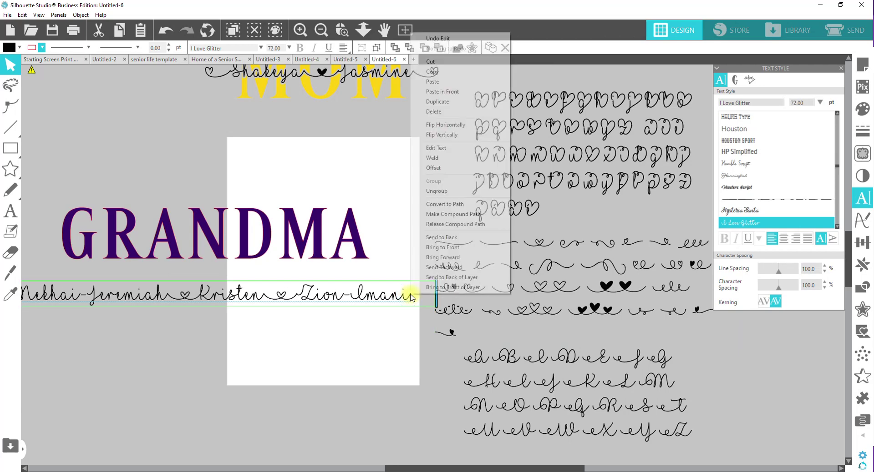
{"action": "left_click", "coordinate": [437, 82]}
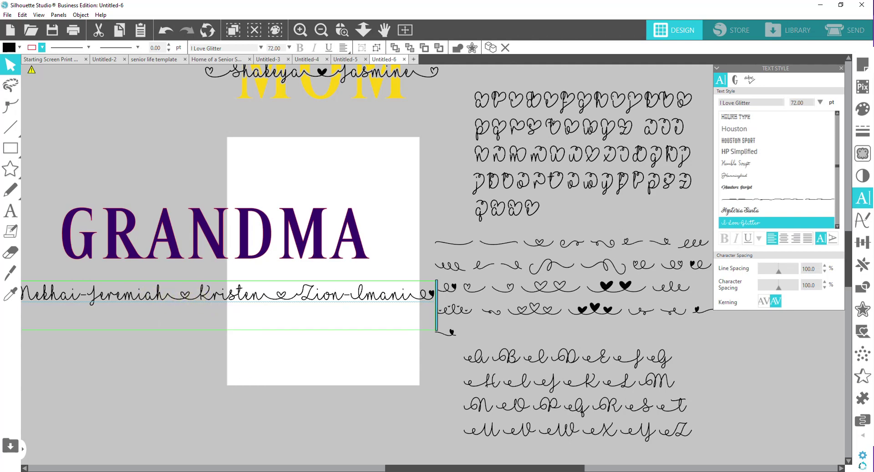
Try to copy the filled-heart loop swash that ends the second row of the swash guide for the start of the names line.
{"action": "left_click_drag", "start_coordinate": [444, 469], "coordinate": [365, 469]}
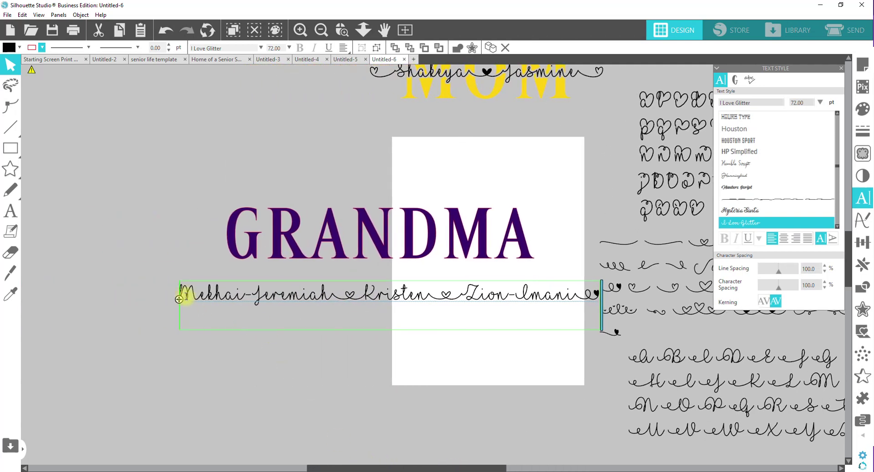
{"action": "left_click", "coordinate": [181, 295]}
{"action": "key", "text": "Up"}
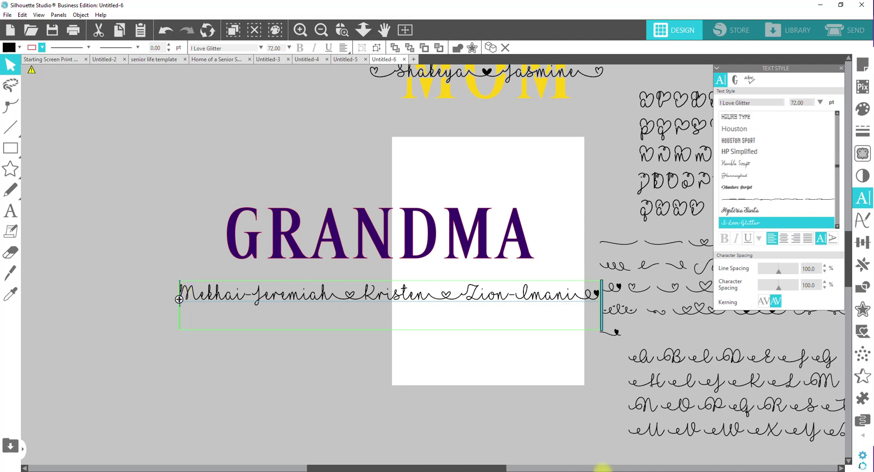
{"action": "left_click_drag", "start_coordinate": [480, 469], "coordinate": [607, 469]}
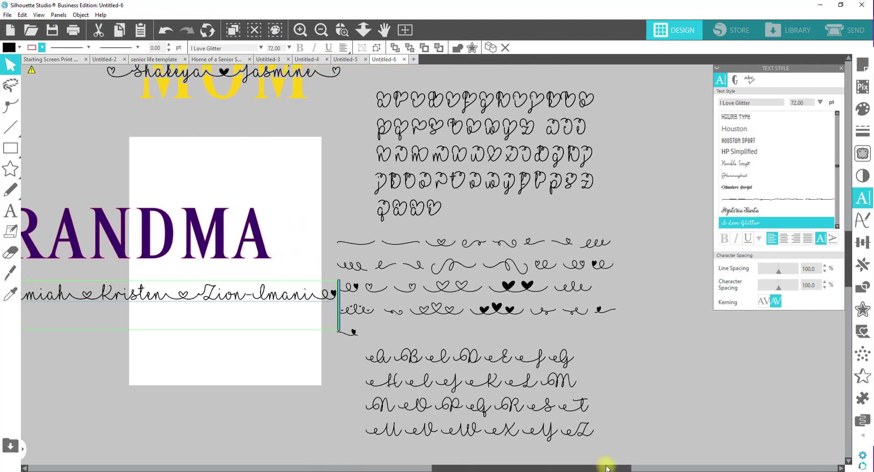
{"action": "left_click", "coordinate": [591, 265]}
{"action": "double_click", "coordinate": [592, 265]}
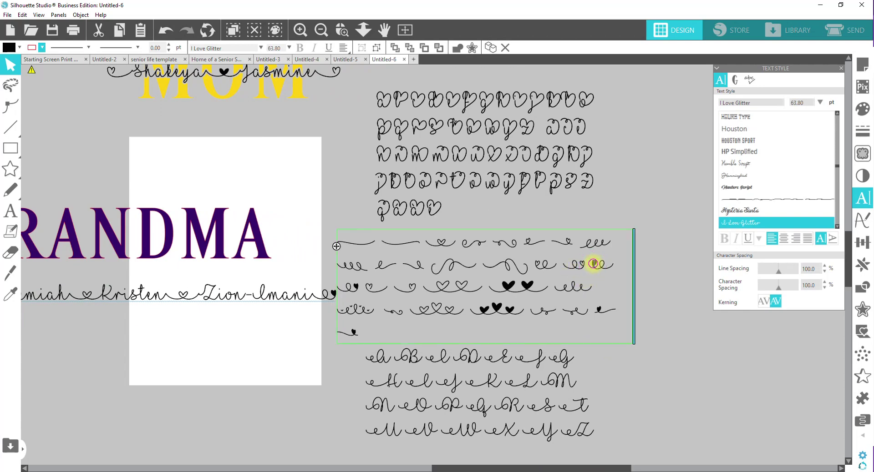
{"action": "left_click_drag", "start_coordinate": [593, 264], "coordinate": [615, 265]}
{"action": "right_click", "coordinate": [607, 266]}
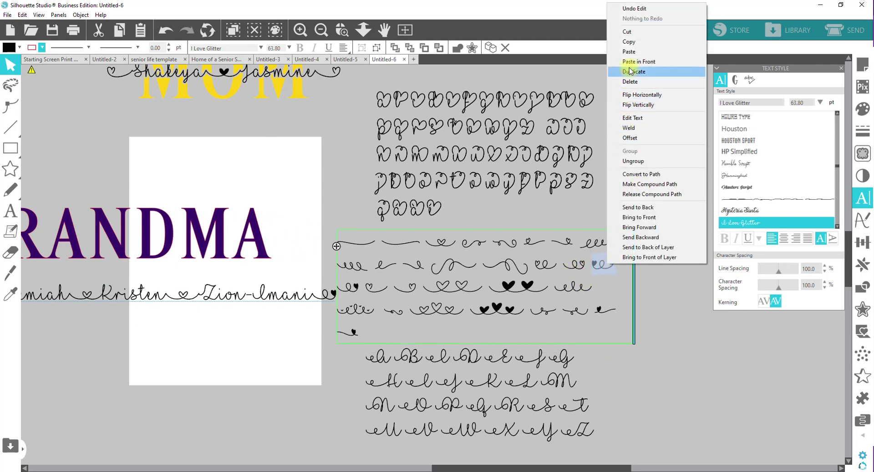
{"action": "left_click", "coordinate": [637, 52]}
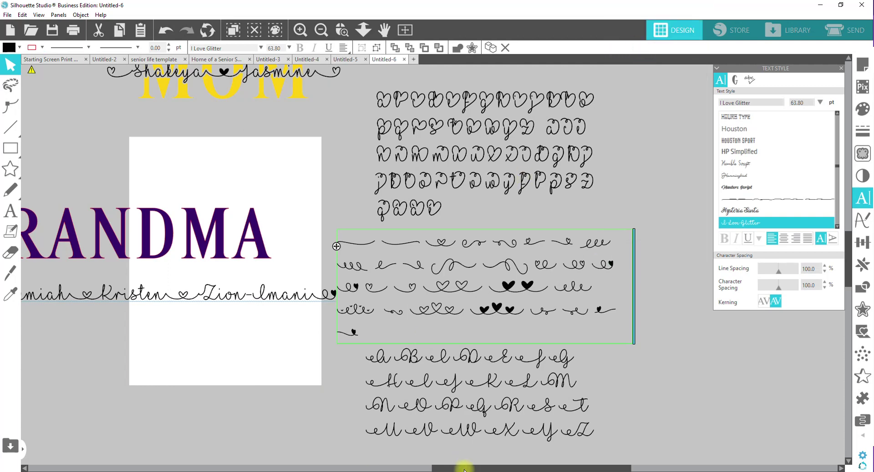
Try the filled-heart loop swash in front of the first name and delete it again.
{"action": "left_click_drag", "start_coordinate": [464, 469], "coordinate": [257, 469]}
{"action": "double_click", "coordinate": [338, 293]}
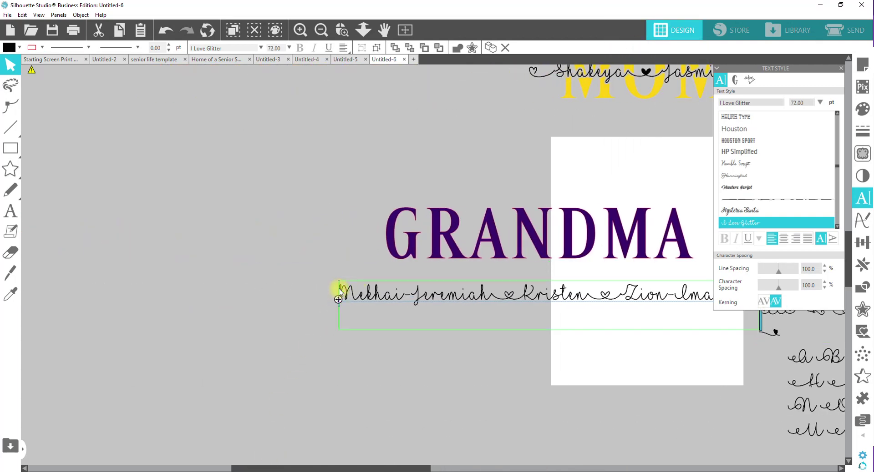
{"action": "right_click", "coordinate": [339, 292]}
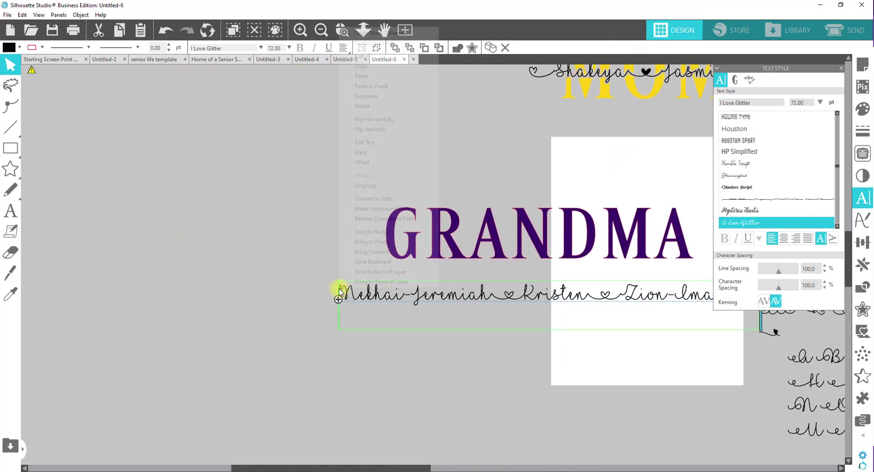
{"action": "left_click", "coordinate": [362, 78]}
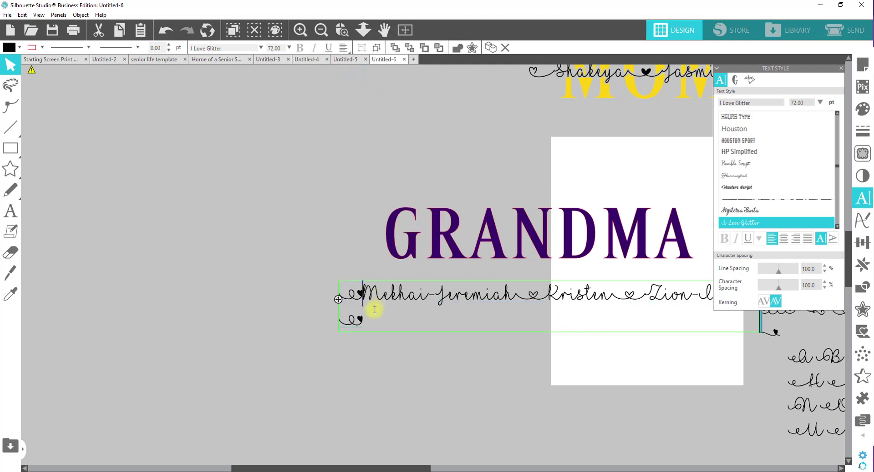
{"action": "key", "text": "BackSpace"}
{"action": "key", "text": "BackSpace"}
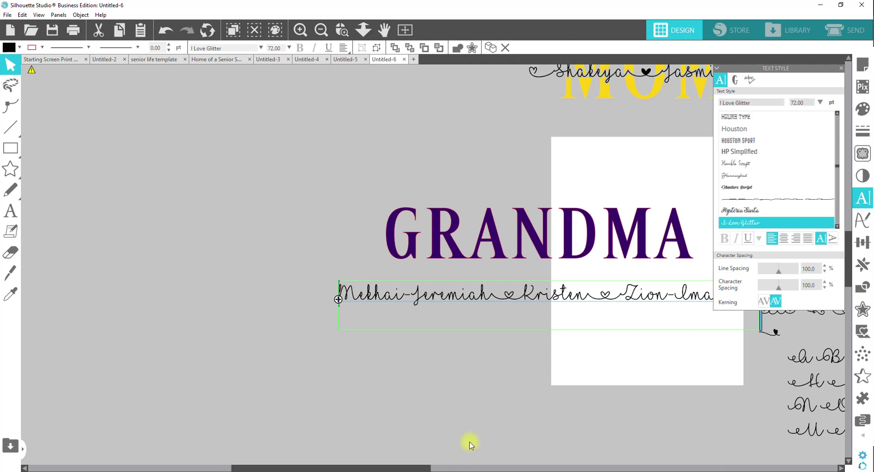
Move the Text Style panel clear of the names line and the swash guide.
{"action": "left_click_drag", "start_coordinate": [801, 68], "coordinate": [187, 123]}
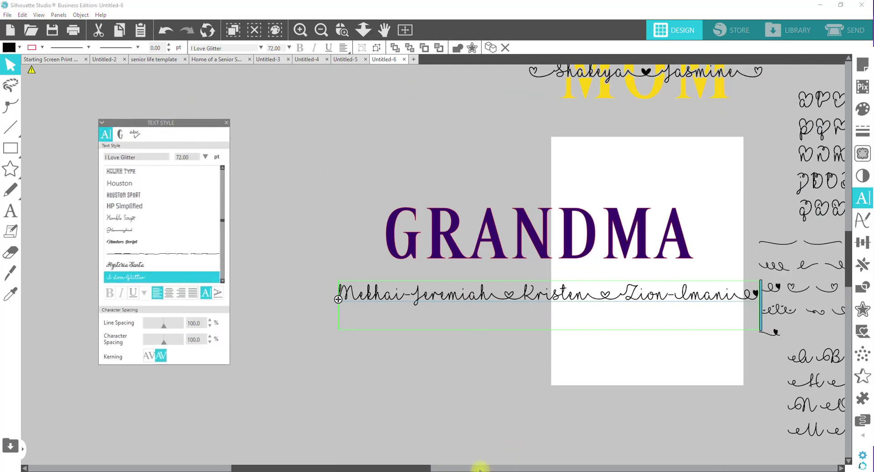
{"action": "left_click_drag", "start_coordinate": [421, 469], "coordinate": [573, 467]}
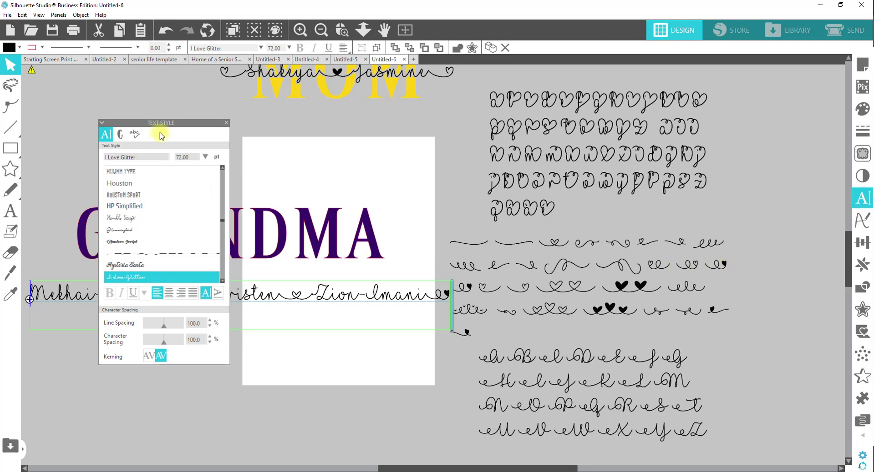
{"action": "left_click_drag", "start_coordinate": [163, 123], "coordinate": [832, 228]}
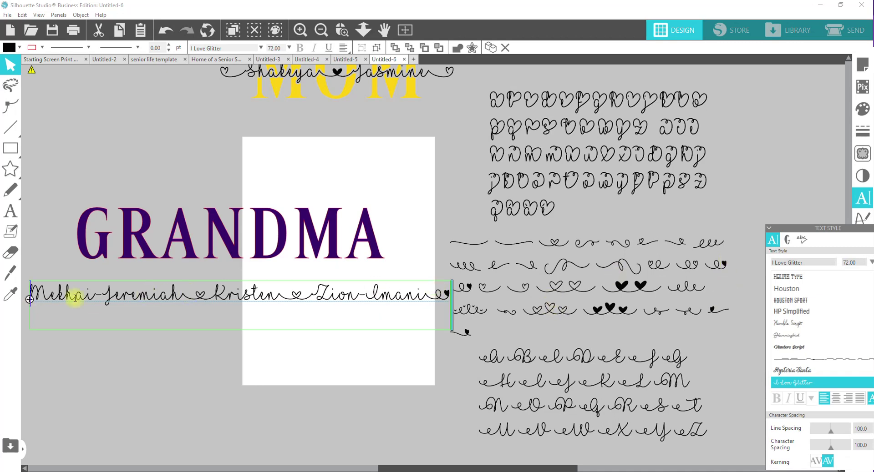
Copy the filled-heart swash with a trailing line from the end of the guide's fourth row.
{"action": "left_click", "coordinate": [710, 312]}
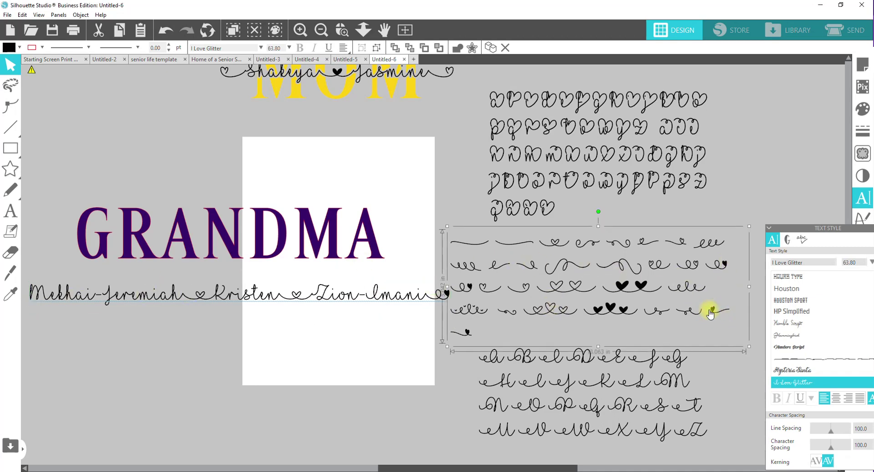
{"action": "left_click_drag", "start_coordinate": [710, 312], "coordinate": [733, 315]}
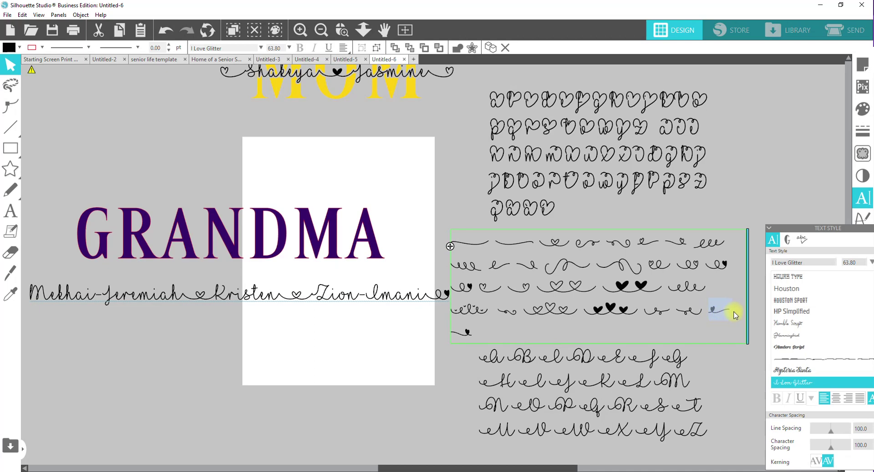
{"action": "right_click", "coordinate": [724, 310]}
{"action": "left_click", "coordinate": [747, 87]}
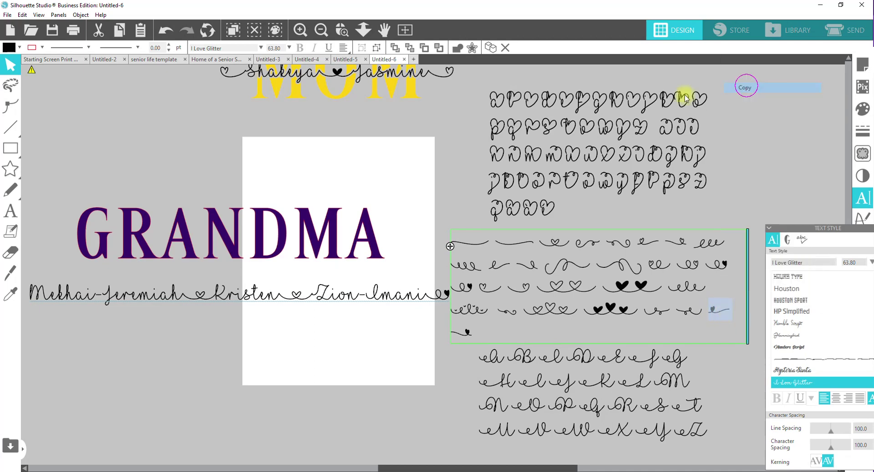
Paste the copied filled-heart swash before the first name and widen the text box so everything fits on one line.
{"action": "double_click", "coordinate": [29, 301]}
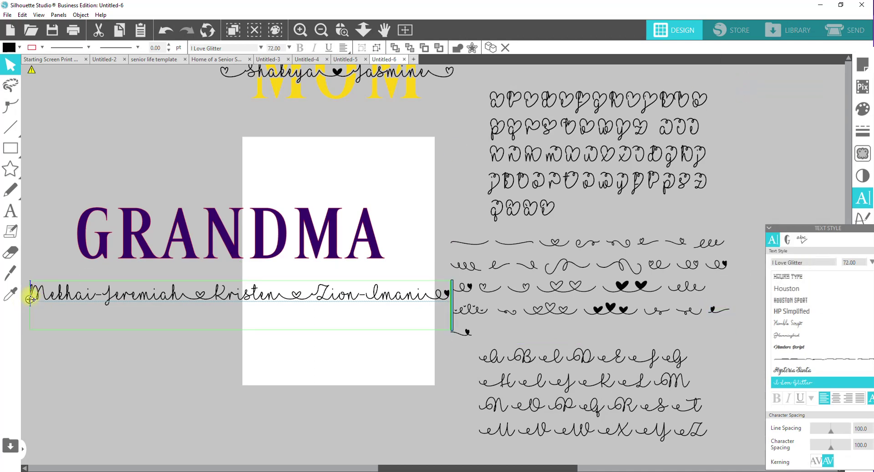
{"action": "right_click", "coordinate": [30, 292]}
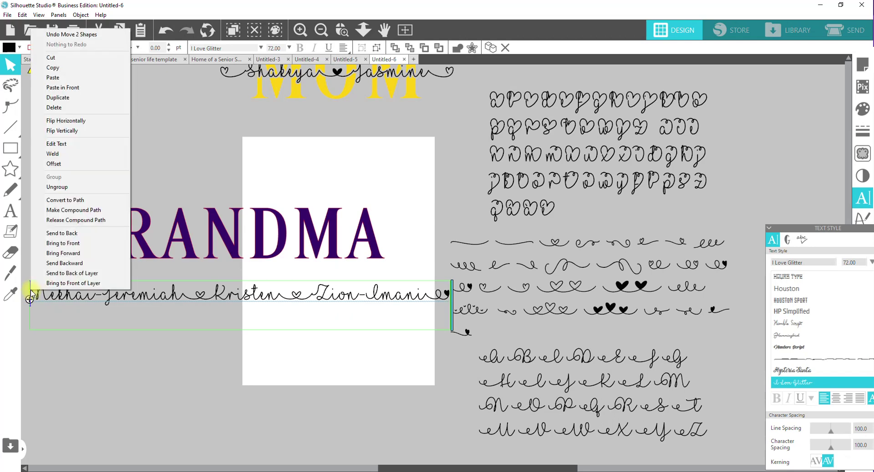
{"action": "left_click", "coordinate": [58, 78]}
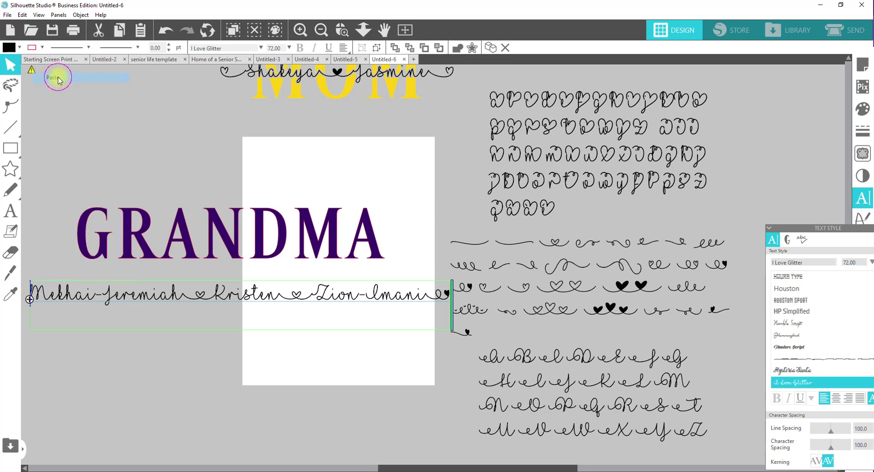
{"action": "left_click", "coordinate": [57, 299]}
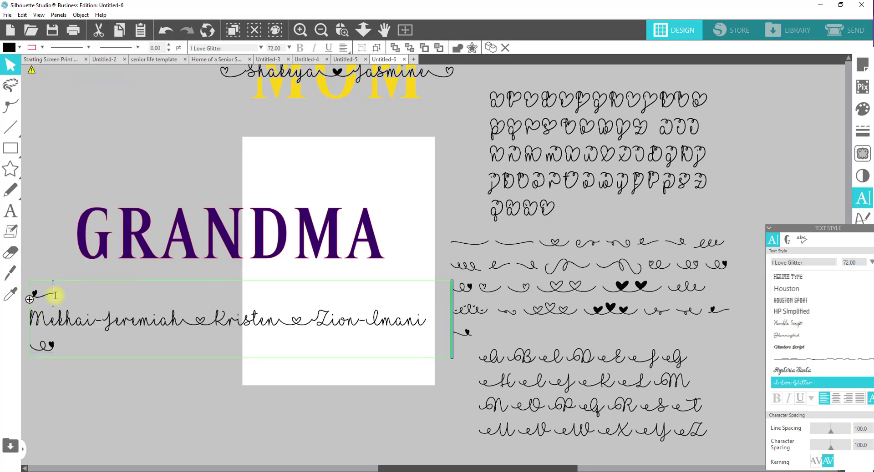
{"action": "left_click_drag", "start_coordinate": [451, 314], "coordinate": [517, 313]}
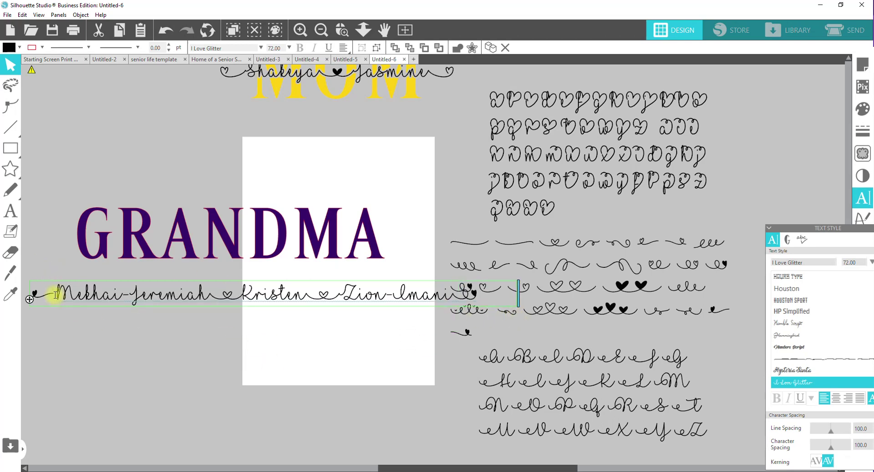
Delete the extra space between the leading filled-heart swash and the first name.
{"action": "key", "text": "Delete"}
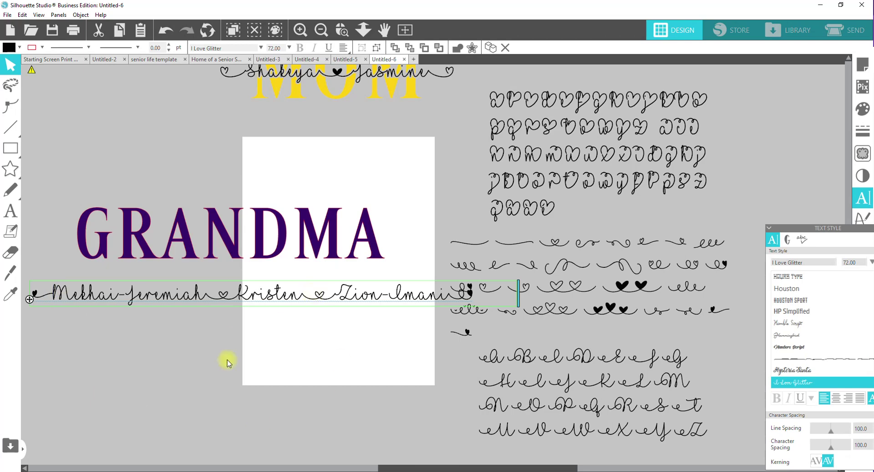
{"action": "left_click", "coordinate": [273, 344]}
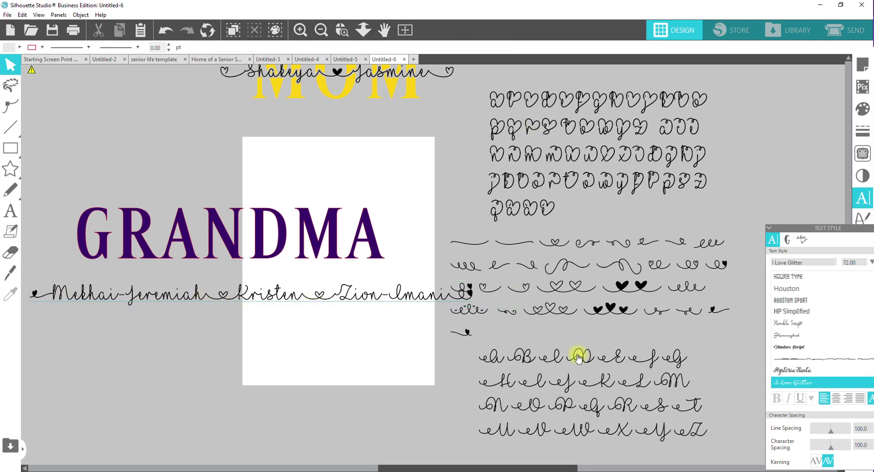
Try a filled-heart swash between the first and second names, keeping only the open-heart swash there.
{"action": "left_click", "coordinate": [227, 296]}
{"action": "double_click", "coordinate": [227, 296]}
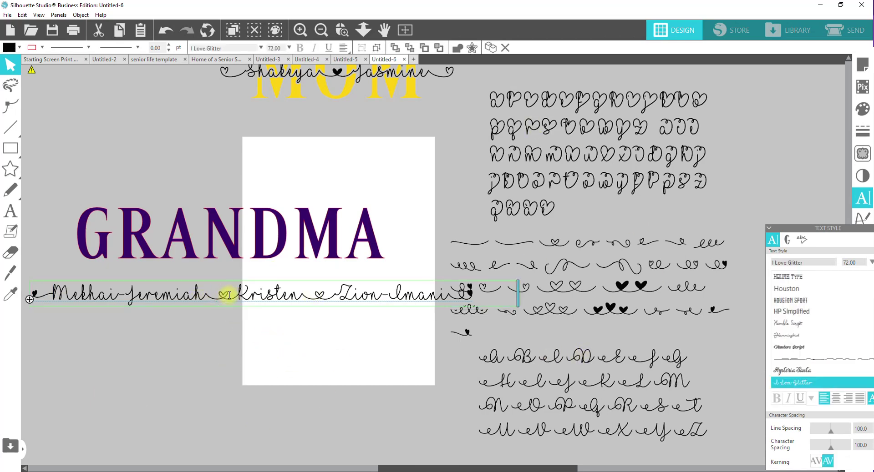
{"action": "key", "text": "BackSpace"}
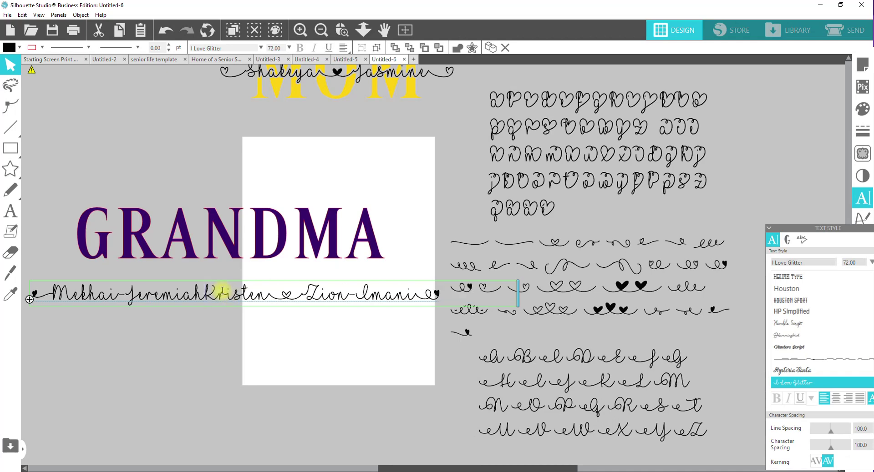
{"action": "type", "text": "_"}
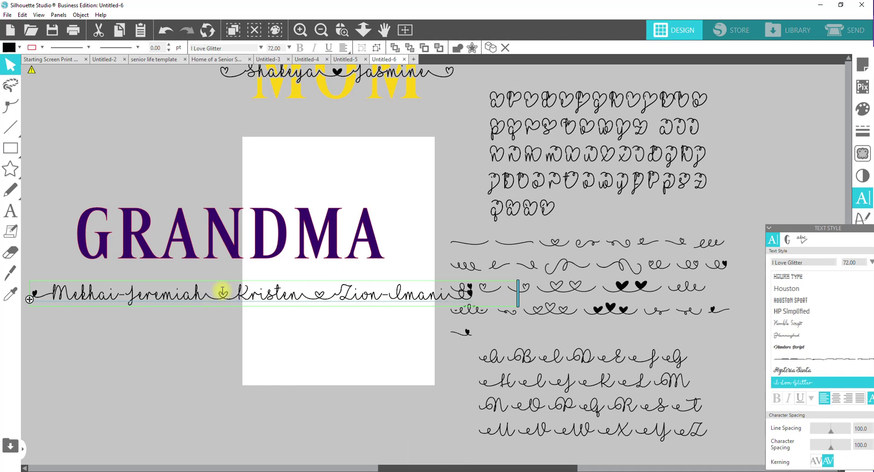
{"action": "type", "text": "|"}
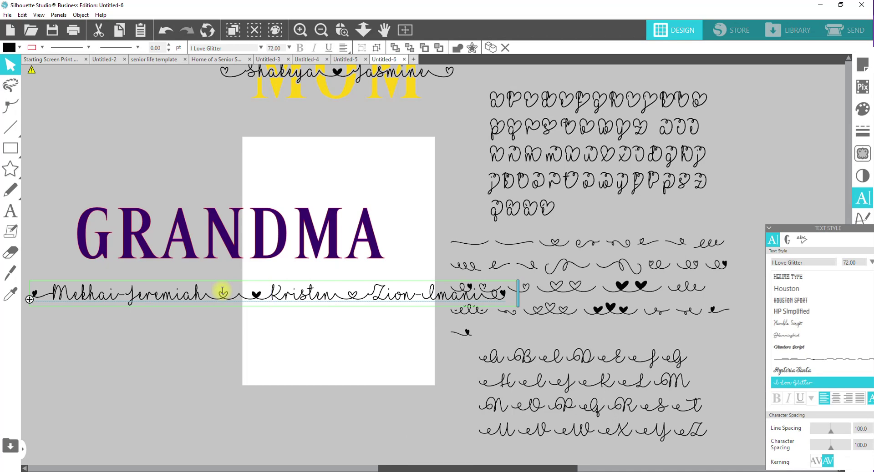
{"action": "key", "text": "BackSpace"}
{"action": "left_click", "coordinate": [268, 350]}
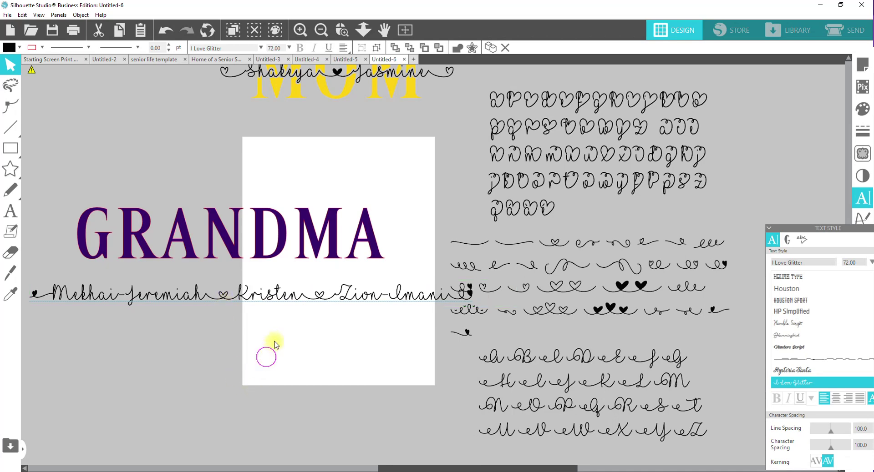
Lay the names line across GRANDMA and scale it to about 58.46 pt so its end swashes extend past the word.
{"action": "left_click_drag", "start_coordinate": [257, 298], "coordinate": [241, 244]}
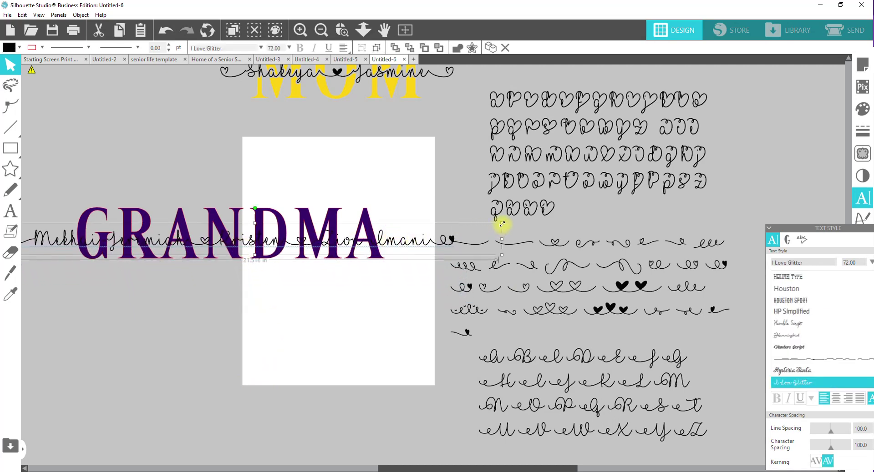
{"action": "left_click_drag", "start_coordinate": [502, 224], "coordinate": [399, 229]}
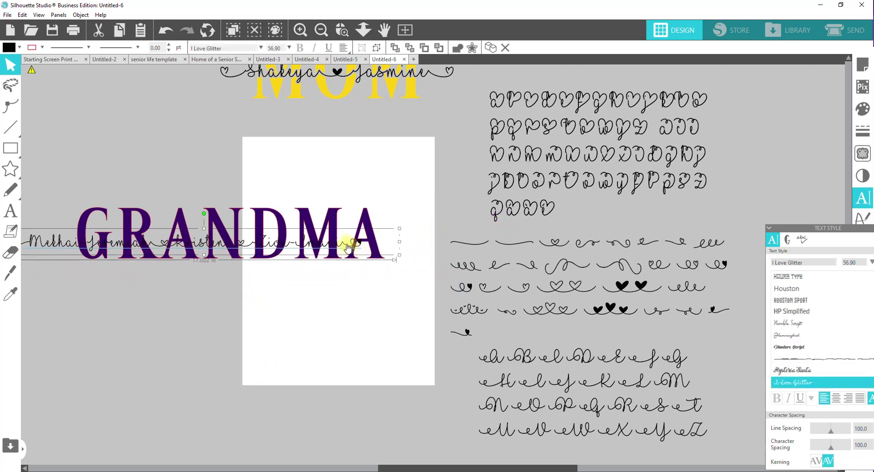
{"action": "left_click_drag", "start_coordinate": [347, 248], "coordinate": [385, 243]}
{"action": "left_click_drag", "start_coordinate": [434, 225], "coordinate": [445, 223]}
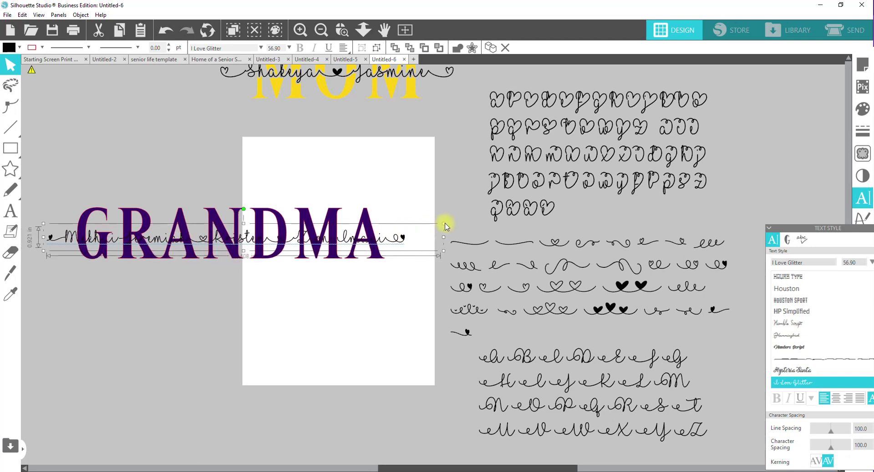
{"action": "left_click", "coordinate": [342, 30]}
{"action": "left_click_drag", "start_coordinate": [45, 203], "coordinate": [420, 272]}
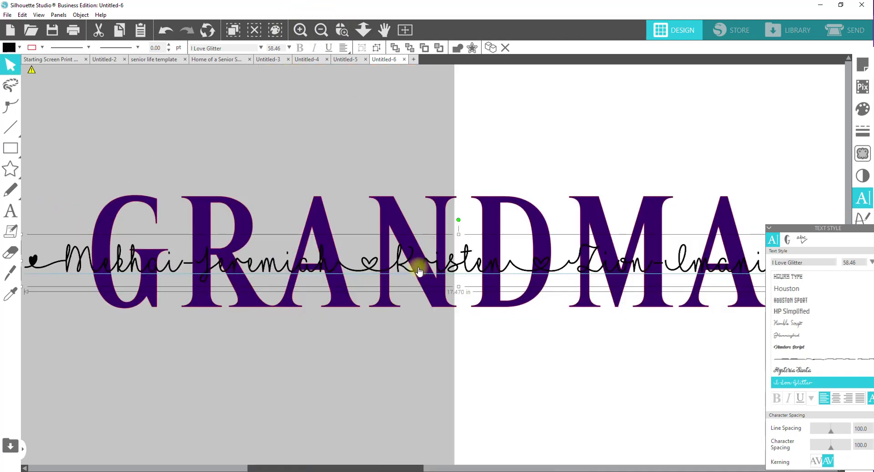
Shift the names line slightly lower across GRANDMA and move the Text Style panel clear of the word's end.
{"action": "left_click", "coordinate": [315, 138]}
{"action": "left_click", "coordinate": [178, 272]}
{"action": "left_click_drag", "start_coordinate": [176, 272], "coordinate": [177, 279]}
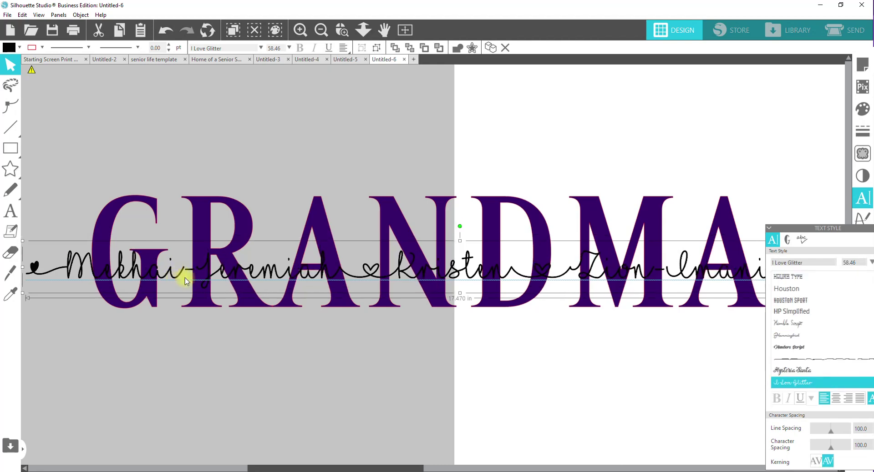
{"action": "left_click", "coordinate": [822, 229]}
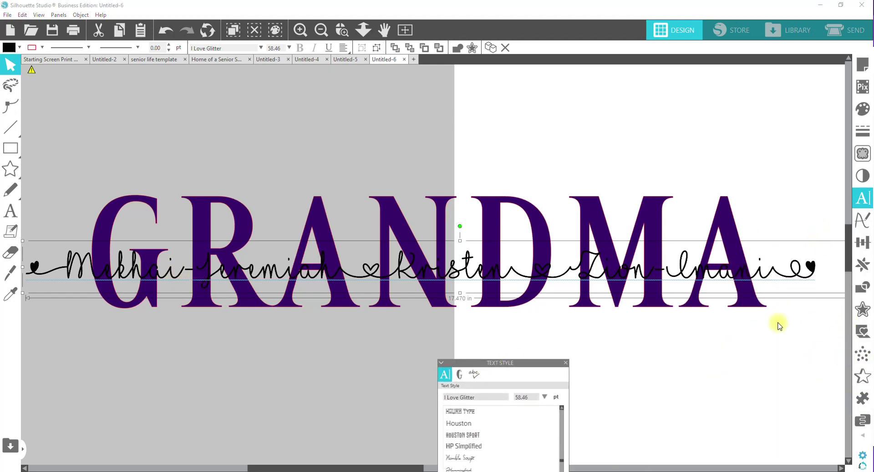
Duplicate GRANDMA together with its names line and place the copy below the original.
{"action": "left_click_drag", "start_coordinate": [686, 288], "coordinate": [757, 346]}
{"action": "left_click", "coordinate": [651, 244]}
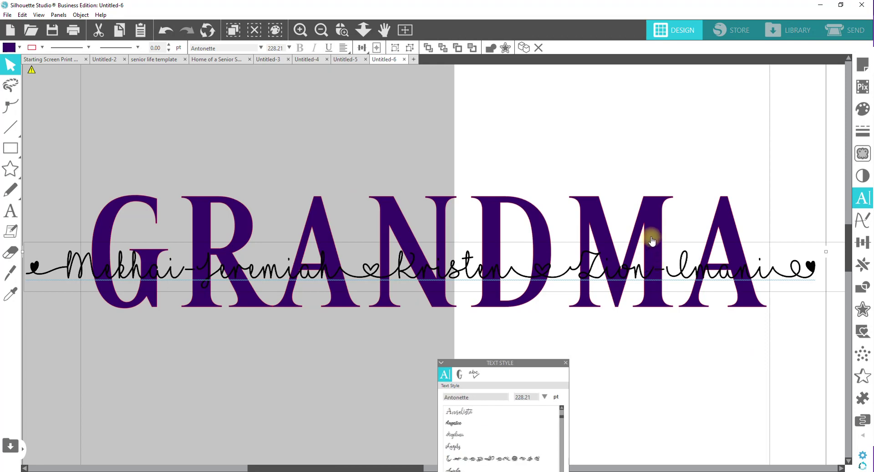
{"action": "scroll", "coordinate": [638, 282], "scroll_direction": "down", "scroll_amount": 1}
{"action": "left_click", "coordinate": [589, 324]}
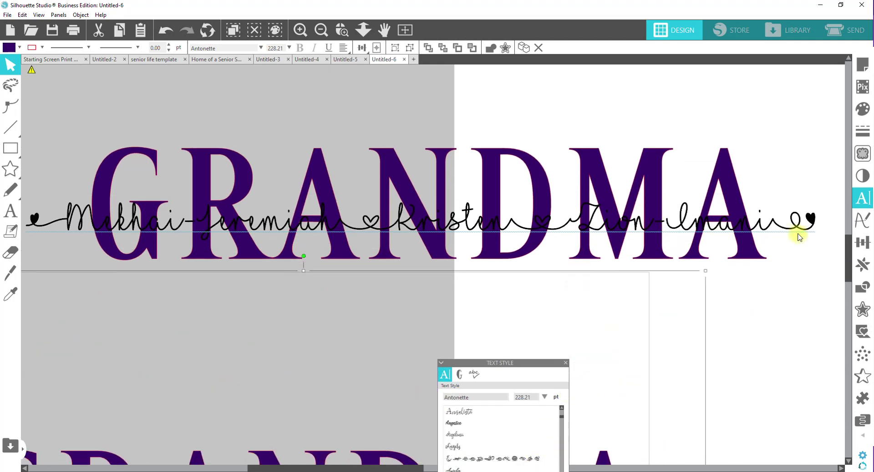
Apply an outer offset of 0.013 in with rounded corners to the names line across the upper GRANDMA.
{"action": "left_click", "coordinate": [810, 221]}
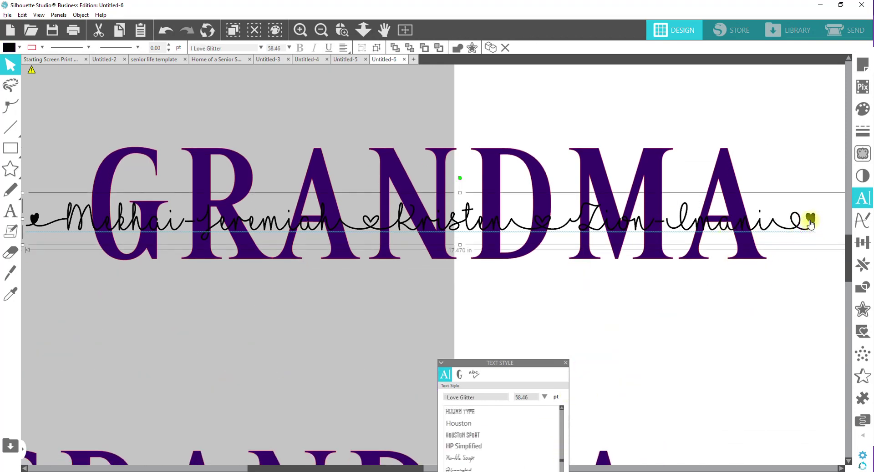
{"action": "left_click", "coordinate": [862, 310]}
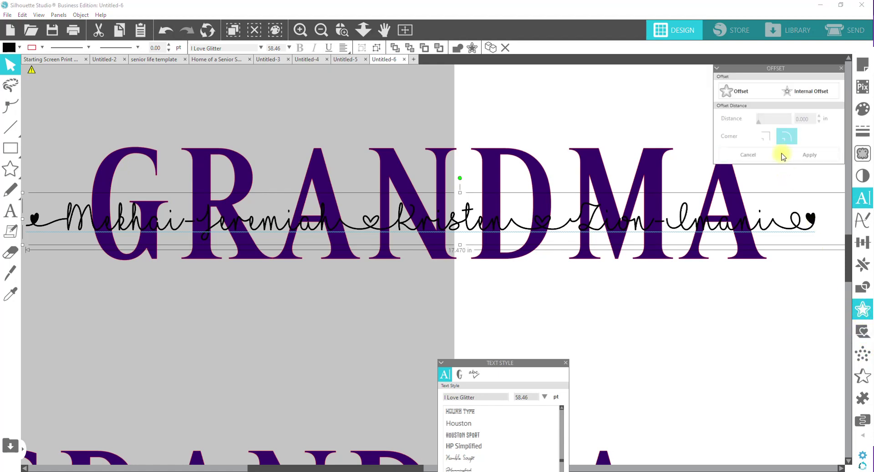
{"action": "left_click", "coordinate": [735, 92]}
{"action": "left_click", "coordinate": [790, 134]}
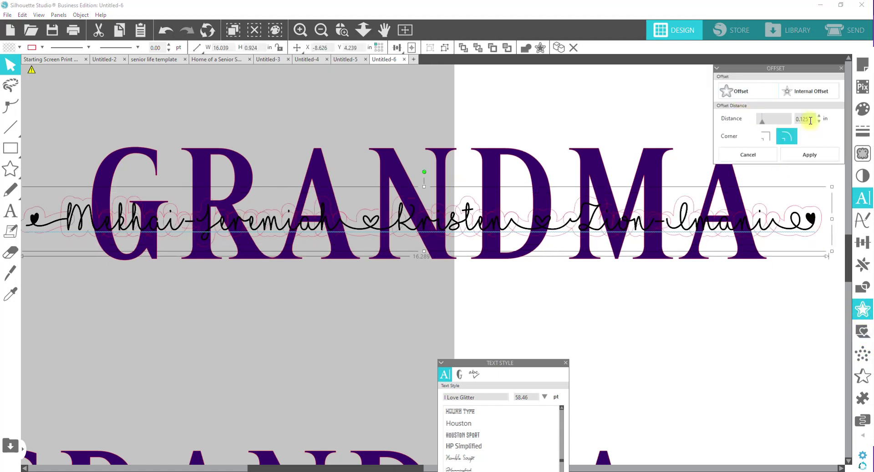
{"action": "left_click", "coordinate": [809, 119]}
{"action": "type", "text": "0"}
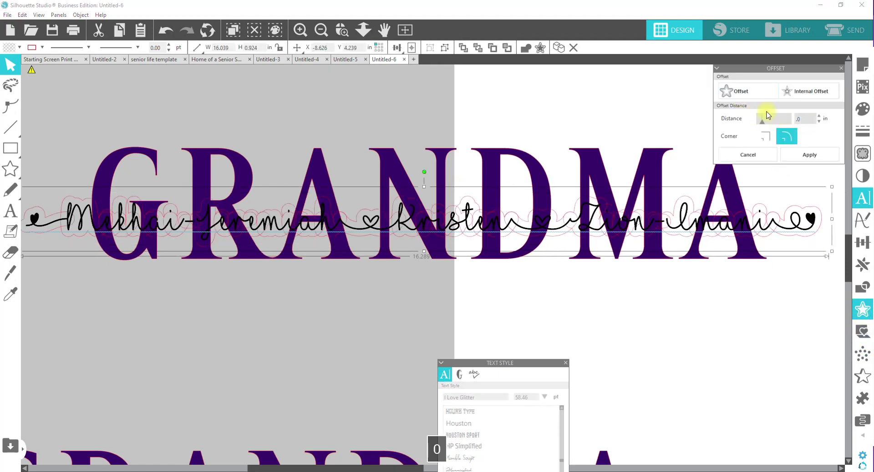
{"action": "key", "text": "Return"}
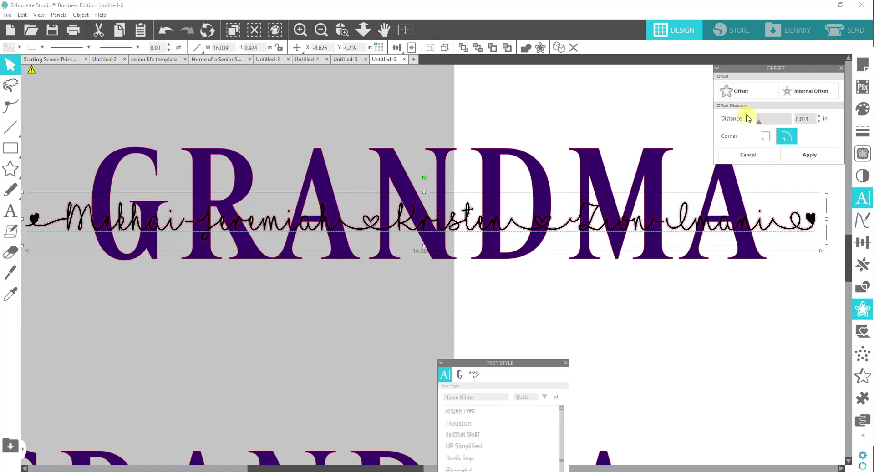
{"action": "left_click", "coordinate": [804, 152]}
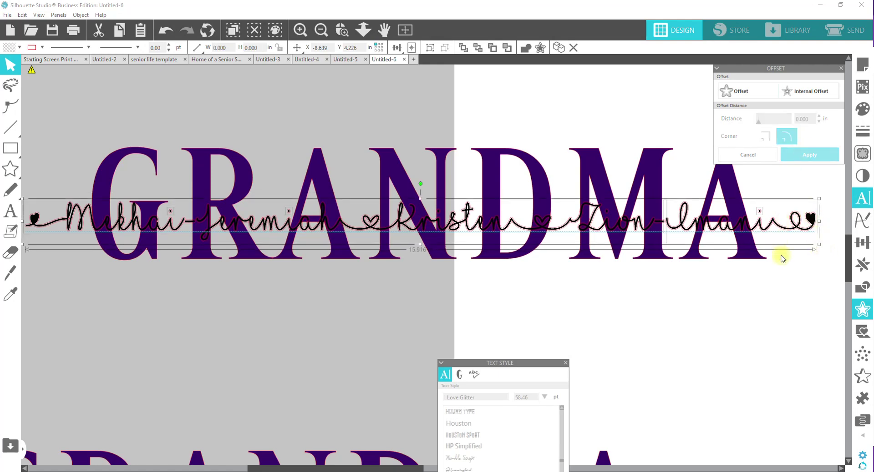
{"action": "left_click", "coordinate": [812, 220], "text": "shift"}
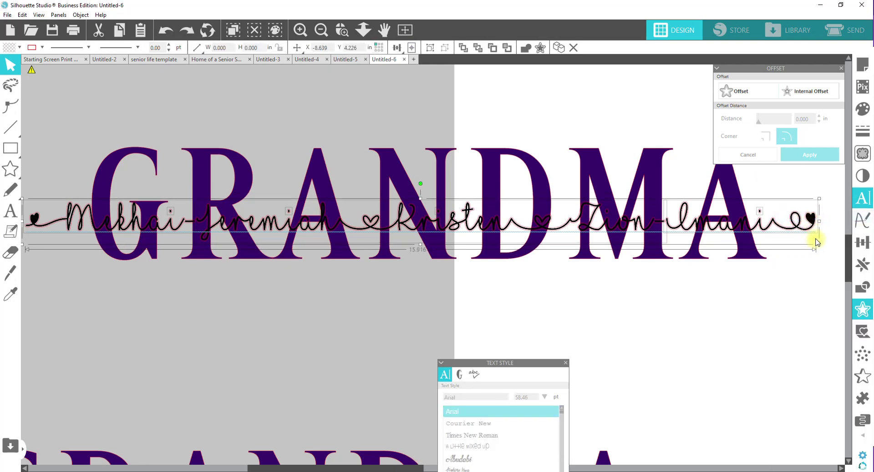
{"action": "right_click", "coordinate": [813, 224]}
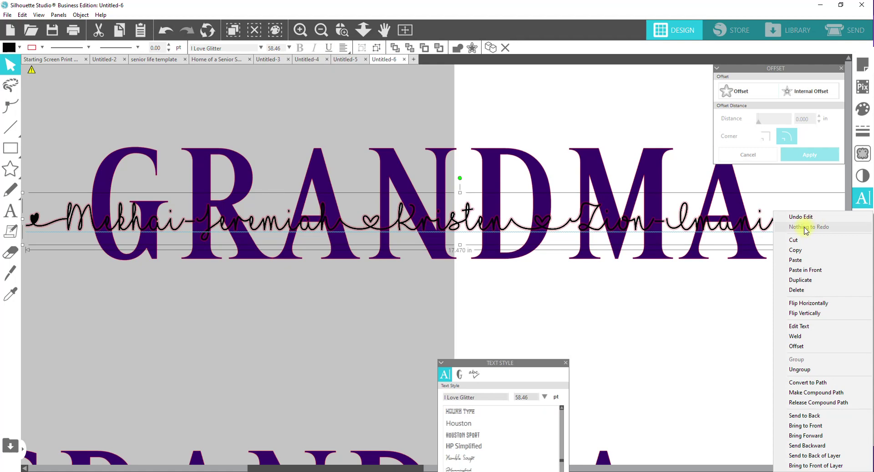
{"action": "left_click", "coordinate": [789, 195]}
{"action": "key", "text": "ctrl+z"}
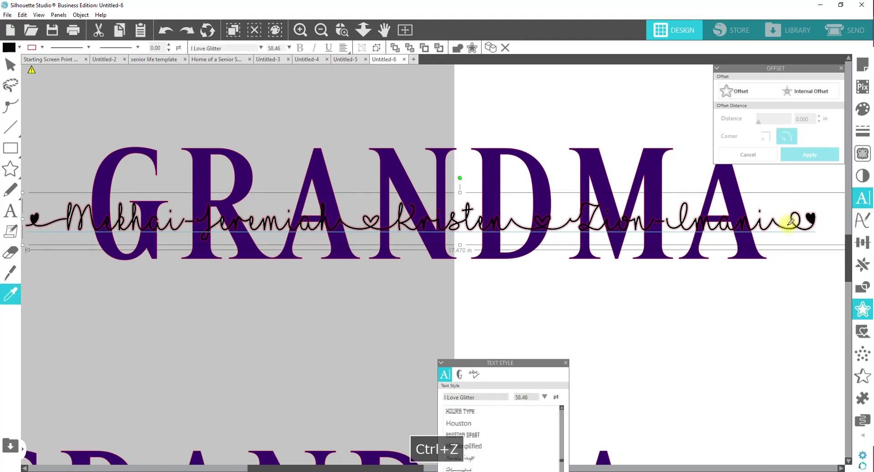
Weld the names line to its thin offset and group the resulting pieces.
{"action": "left_click", "coordinate": [809, 225]}
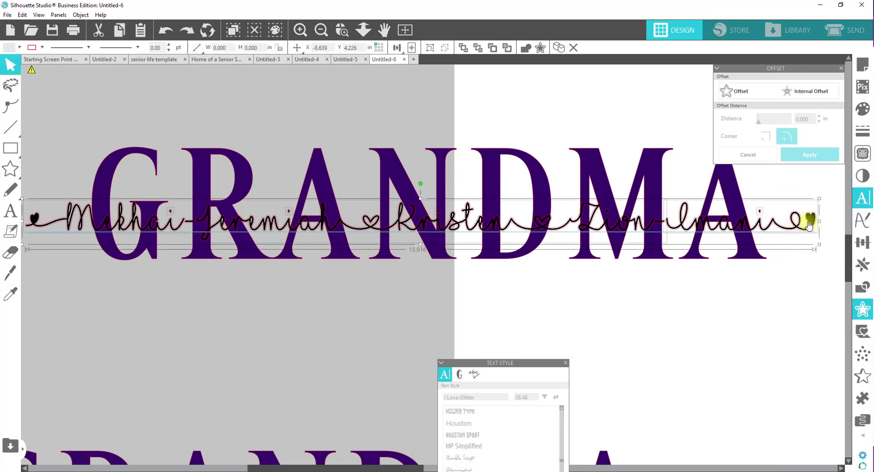
{"action": "left_click", "coordinate": [809, 225], "text": "shift"}
{"action": "right_click", "coordinate": [809, 223]}
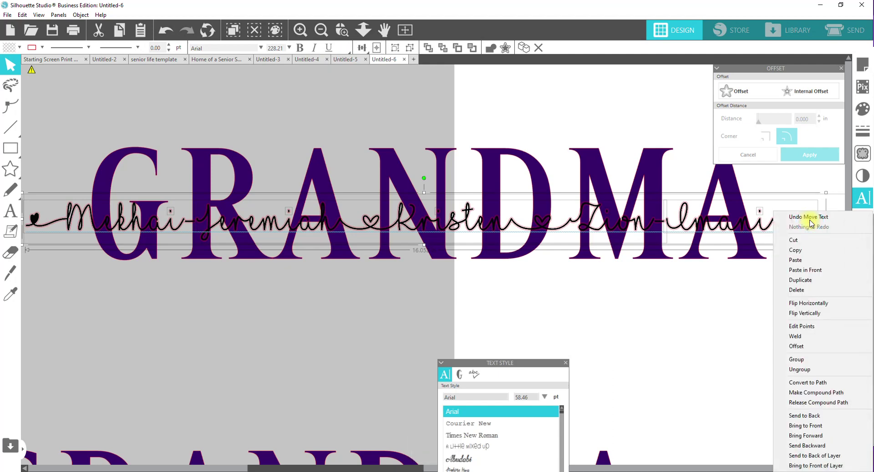
{"action": "left_click", "coordinate": [797, 337]}
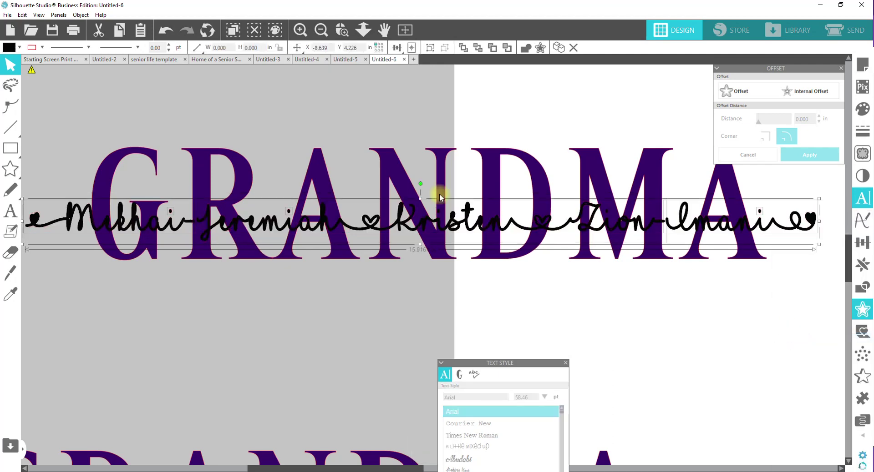
{"action": "right_click", "coordinate": [468, 214]}
{"action": "left_click", "coordinate": [488, 359]}
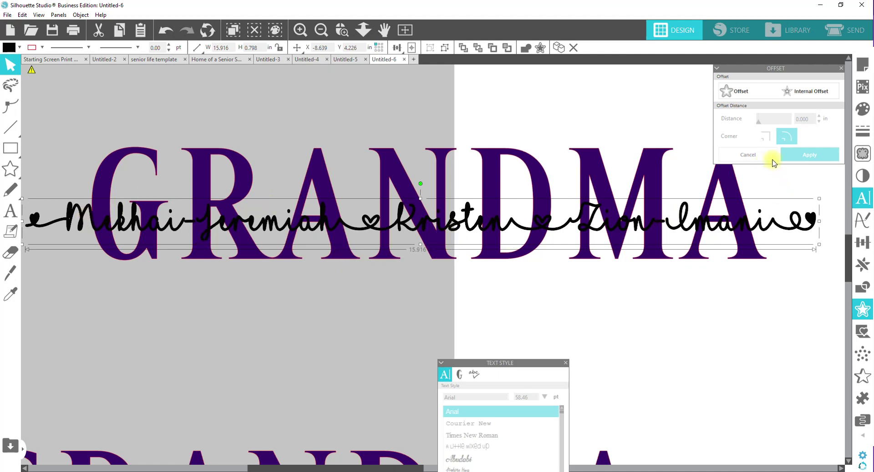
Apply an outer offset of 0.050 in with rounded corners to the thickened names line.
{"action": "left_click", "coordinate": [730, 93]}
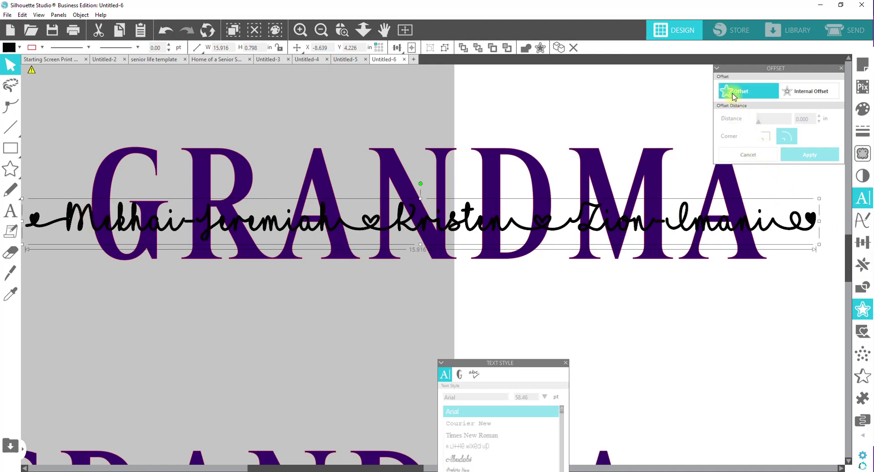
{"action": "left_click", "coordinate": [732, 95]}
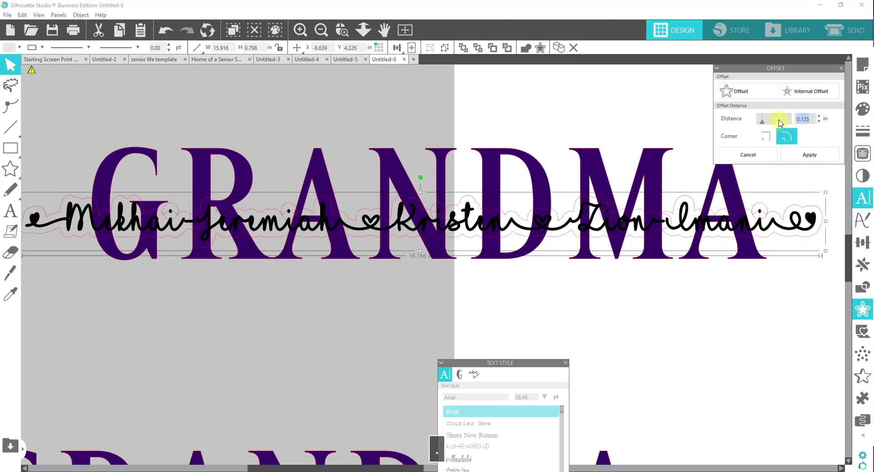
{"action": "key", "text": "Return"}
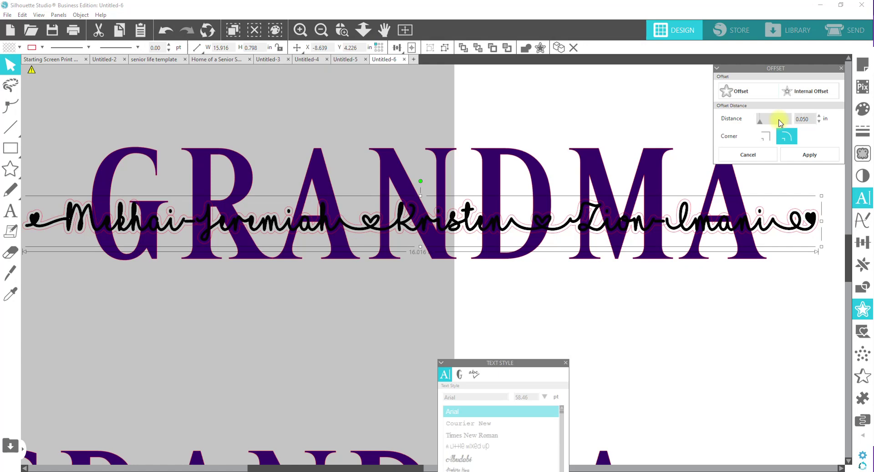
{"action": "left_click", "coordinate": [806, 160]}
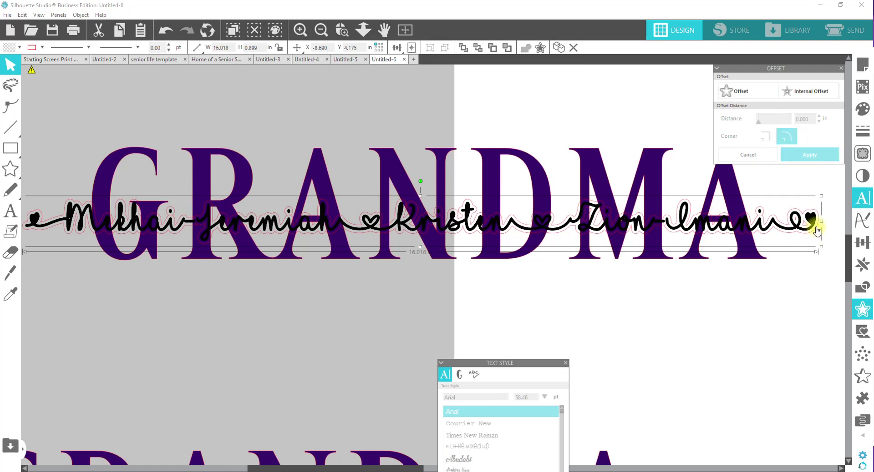
{"action": "left_click", "coordinate": [817, 231]}
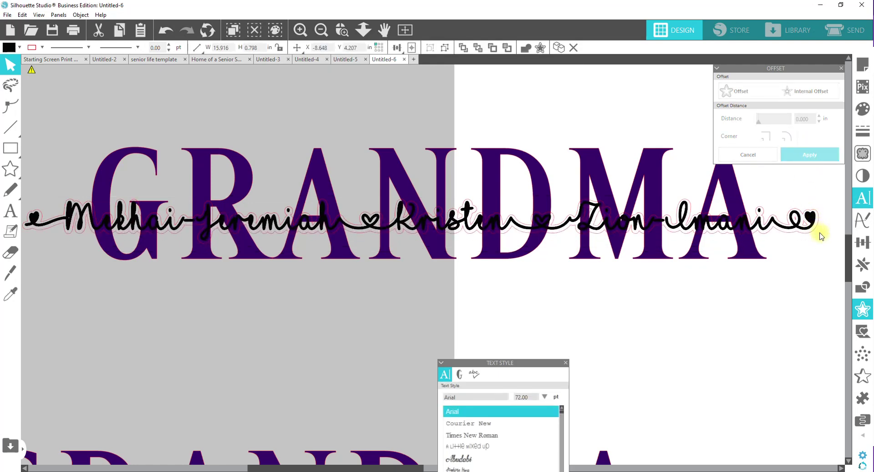
{"action": "left_click", "coordinate": [821, 235]}
{"action": "key", "text": "ctrl+z"}
Group the pieces of the outer offset around the names line.
{"action": "left_click", "coordinate": [806, 214]}
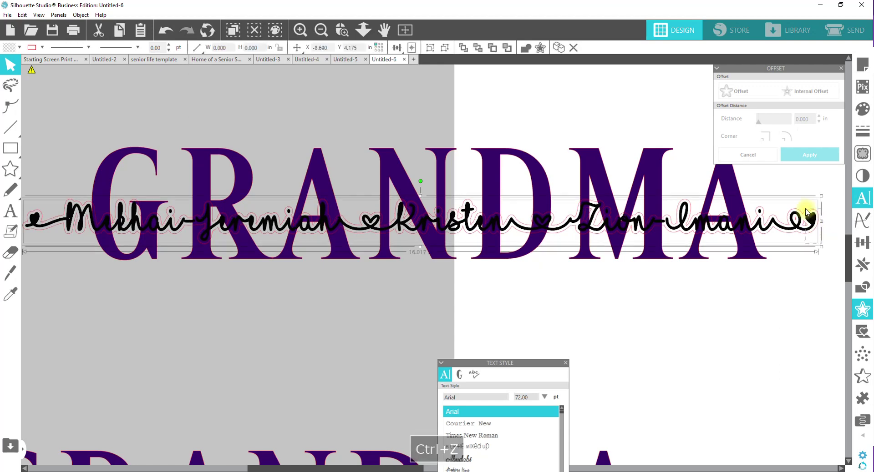
{"action": "right_click", "coordinate": [805, 212]}
{"action": "left_click", "coordinate": [806, 363]}
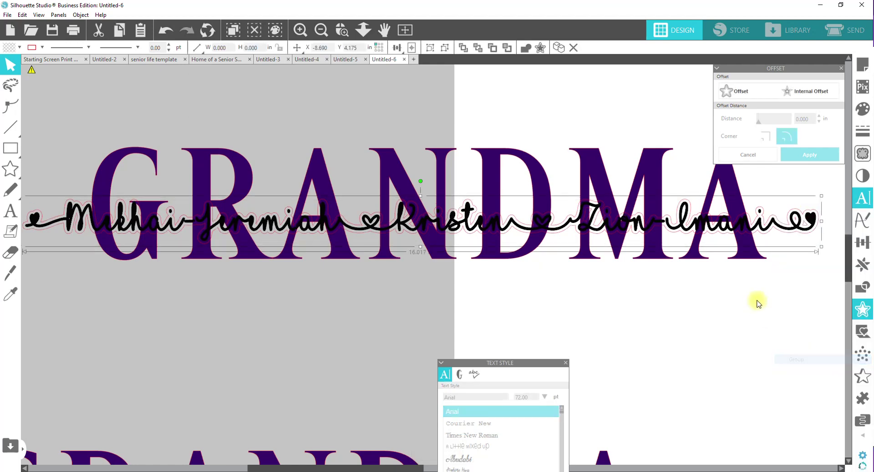
Align the names line and its offset vertically with the upper GRANDMA, and shift them slightly down across the letters.
{"action": "left_click_drag", "start_coordinate": [767, 281], "coordinate": [412, 190]}
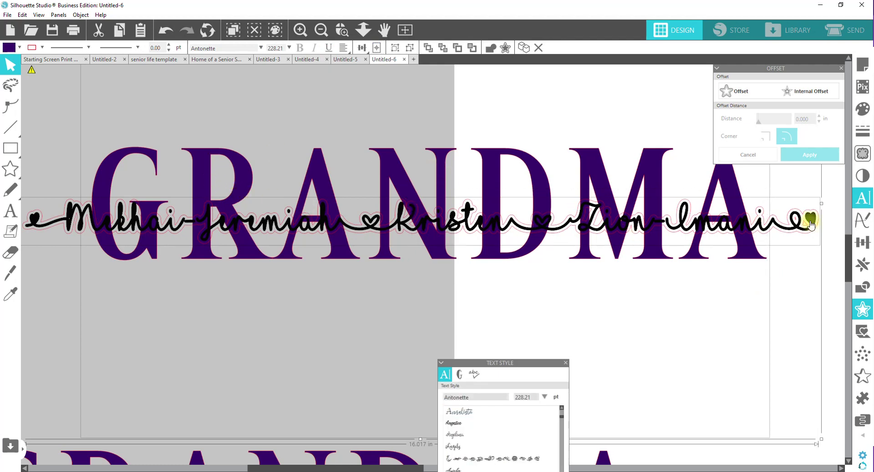
{"action": "left_click", "coordinate": [862, 243]}
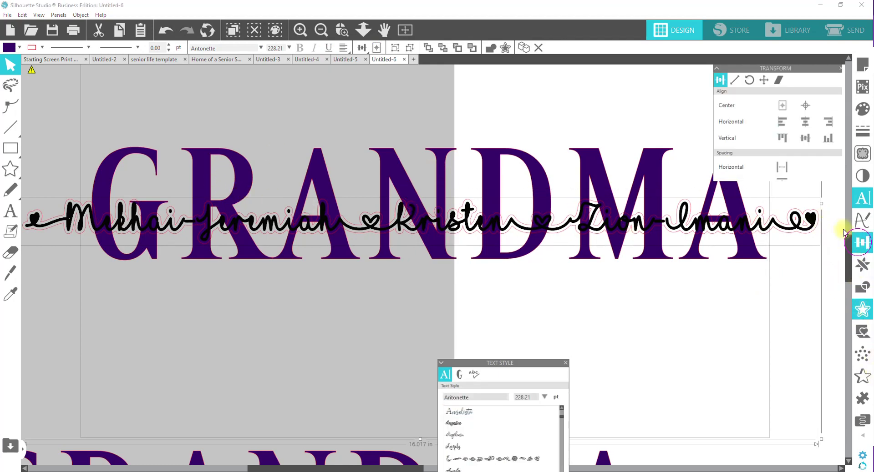
{"action": "left_click", "coordinate": [804, 139]}
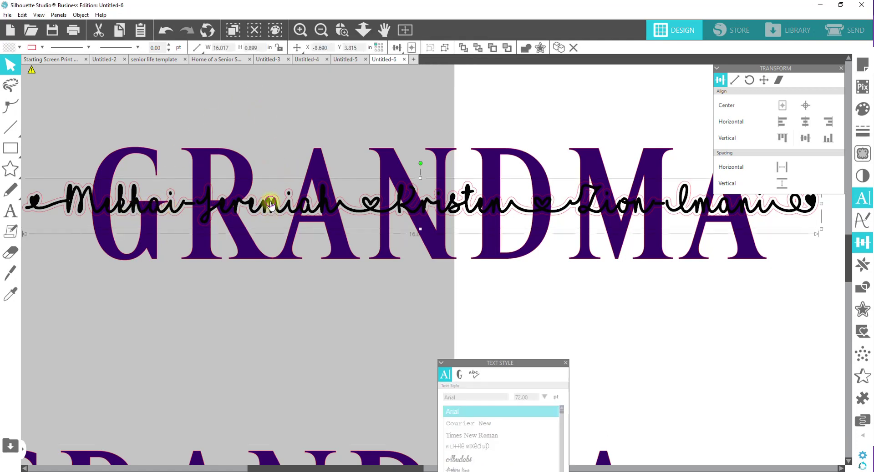
{"action": "left_click_drag", "start_coordinate": [269, 203], "coordinate": [272, 217]}
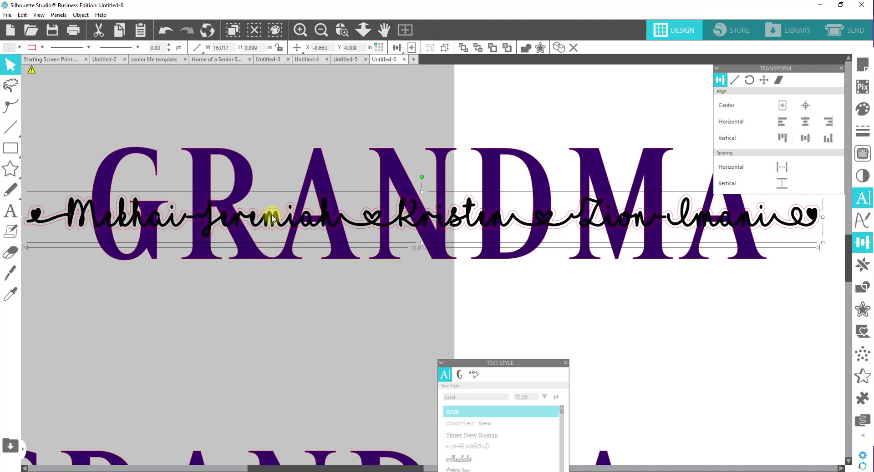
{"action": "left_click", "coordinate": [271, 150]}
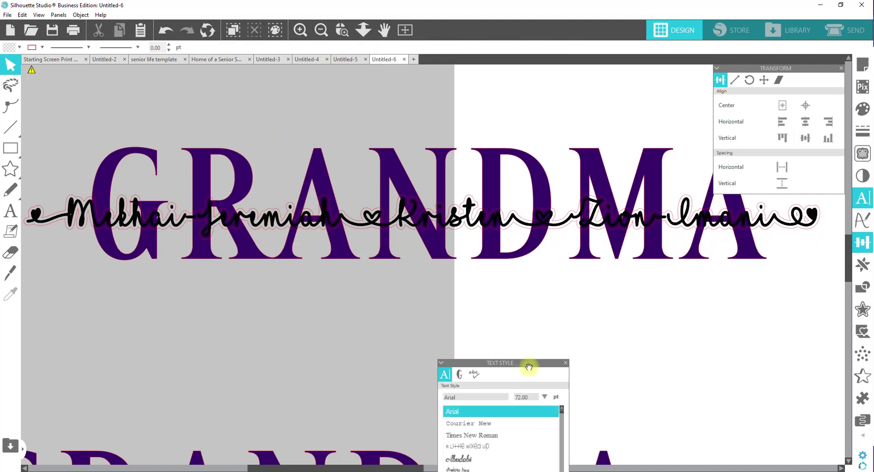
{"action": "left_click", "coordinate": [565, 363]}
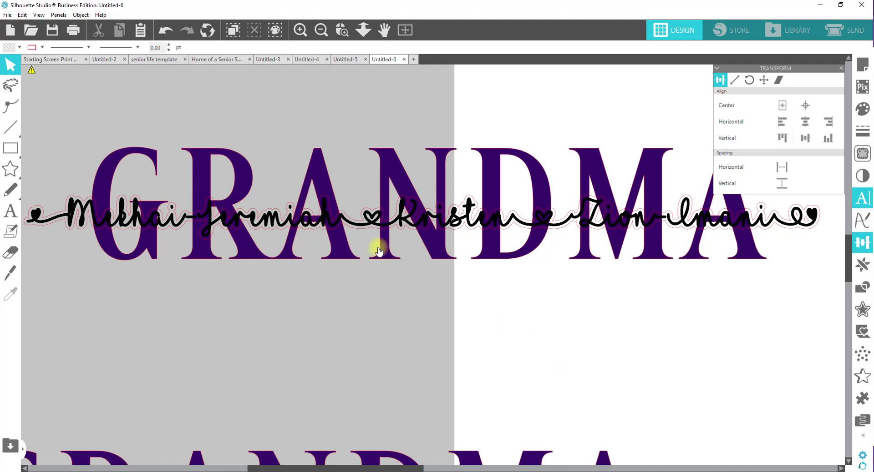
Try a light orange fill on the outer offset around the names line and undo it.
{"action": "left_click", "coordinate": [355, 231]}
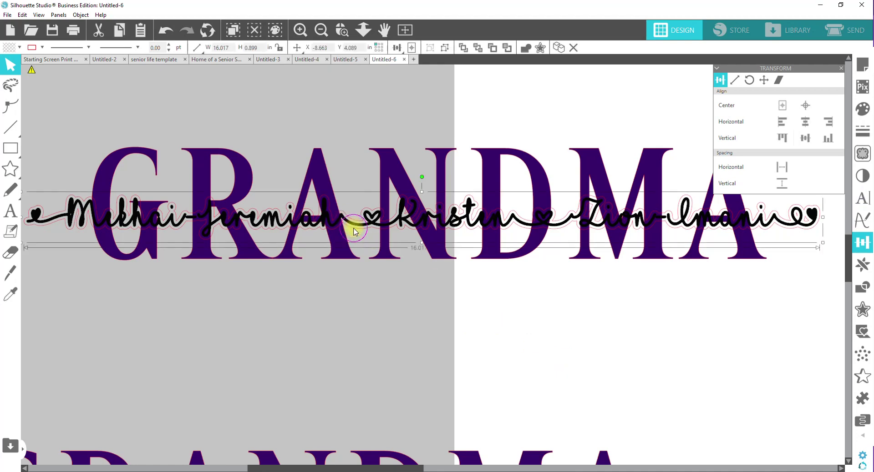
{"action": "left_click", "coordinate": [8, 48]}
{"action": "left_click", "coordinate": [98, 109]}
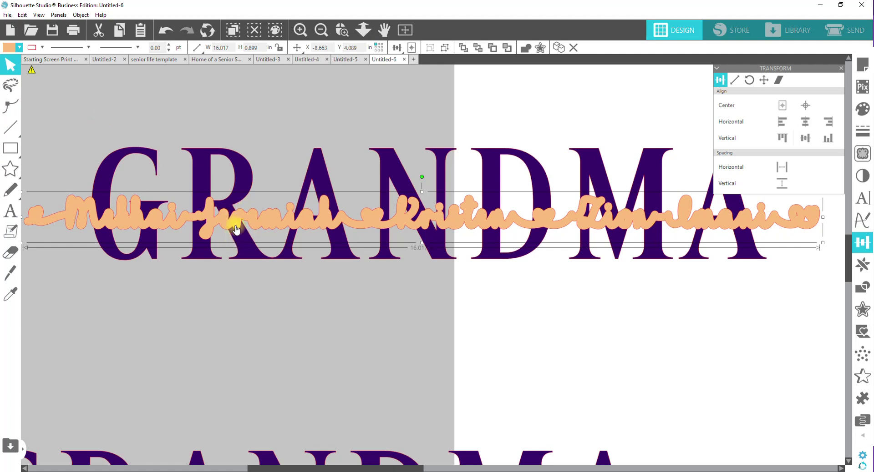
{"action": "key", "text": "ctrl+z"}
Place the outer offset behind the names line on the upper GRANDMA.
{"action": "right_click", "coordinate": [259, 223]}
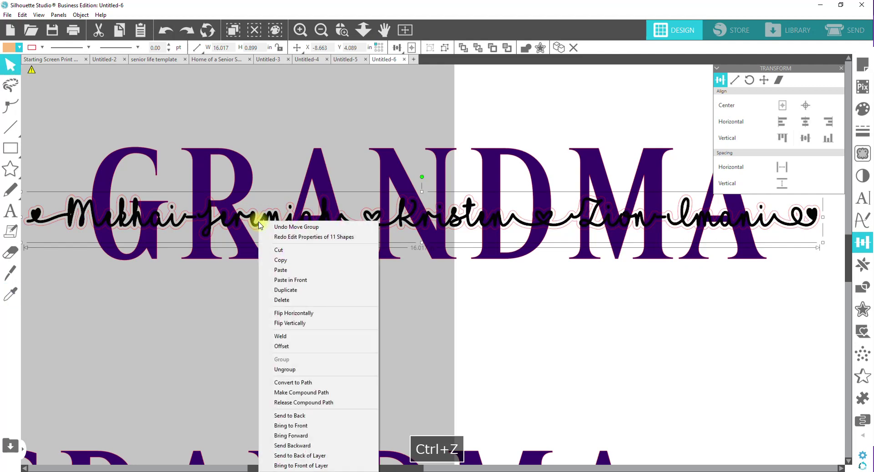
{"action": "left_click", "coordinate": [277, 369]}
{"action": "left_click", "coordinate": [271, 339]}
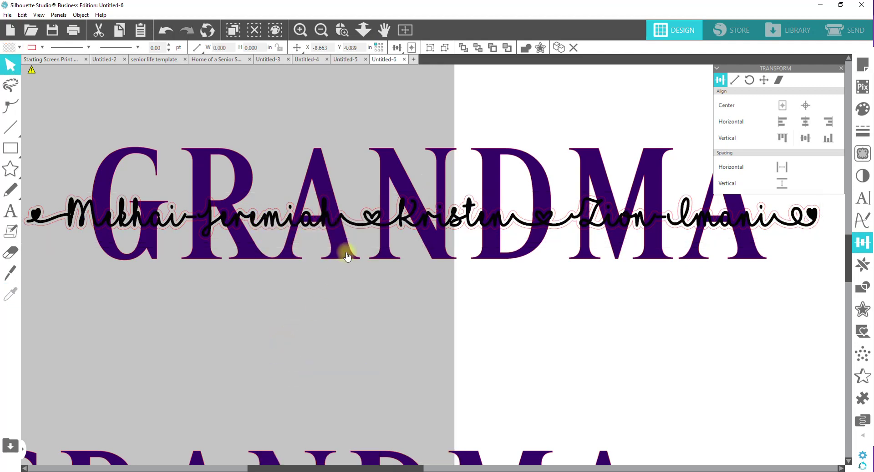
Try an orange fill on the names line and undo it.
{"action": "left_click", "coordinate": [355, 233]}
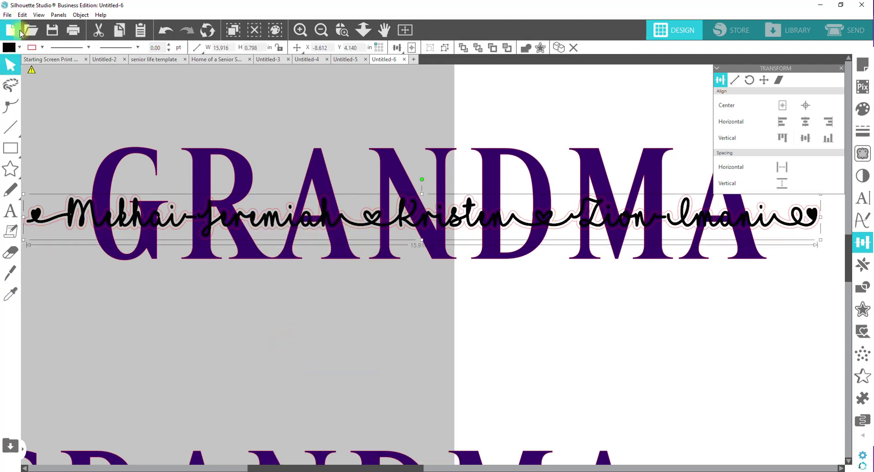
{"action": "left_click", "coordinate": [19, 47]}
{"action": "left_click", "coordinate": [103, 89]}
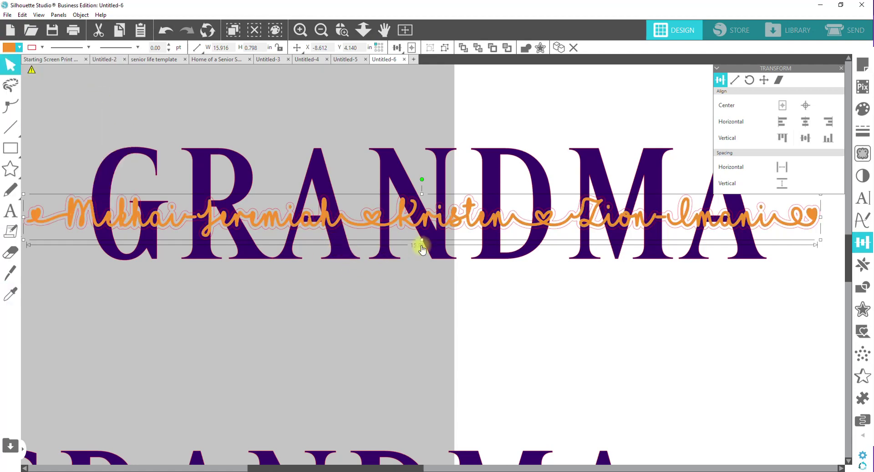
{"action": "key", "text": "ctrl+z"}
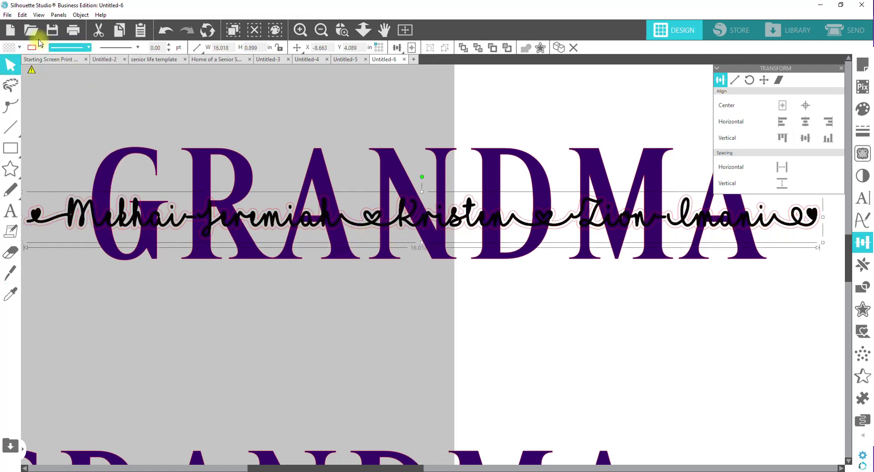
Fill the outer offset with yellow-orange and subtract it from the upper GRANDMA lettering.
{"action": "left_click", "coordinate": [19, 47]}
{"action": "left_click", "coordinate": [87, 90]}
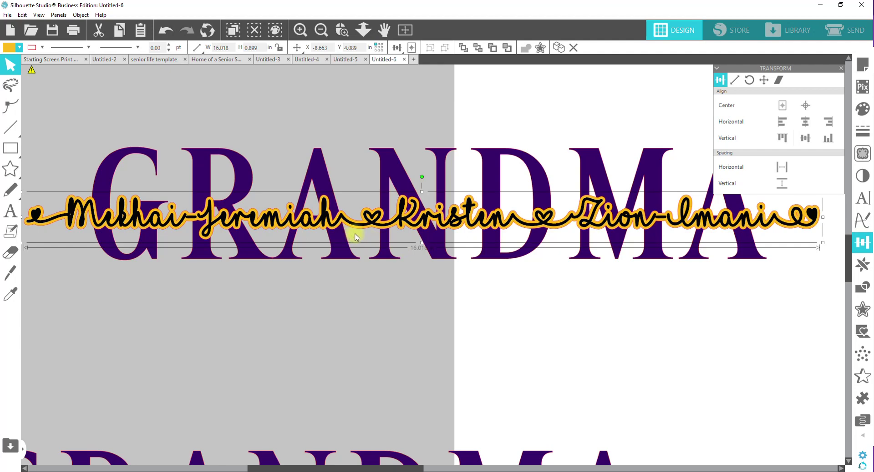
{"action": "left_click", "coordinate": [389, 173], "text": "shift"}
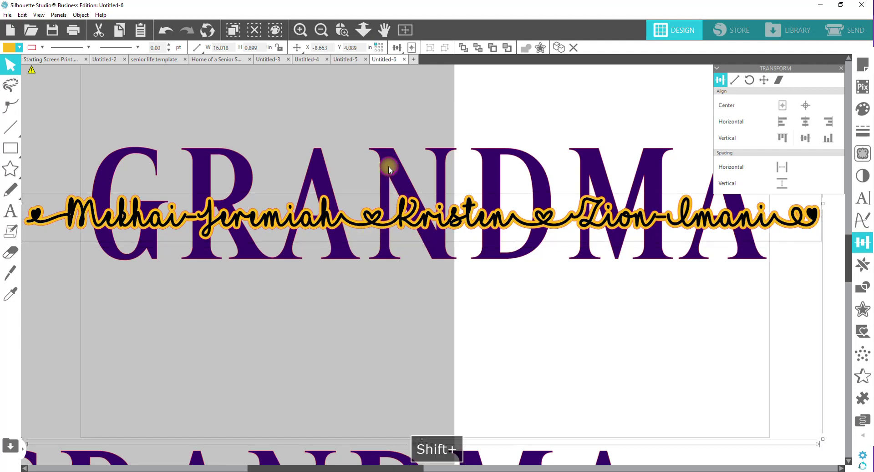
{"action": "left_click", "coordinate": [862, 288]}
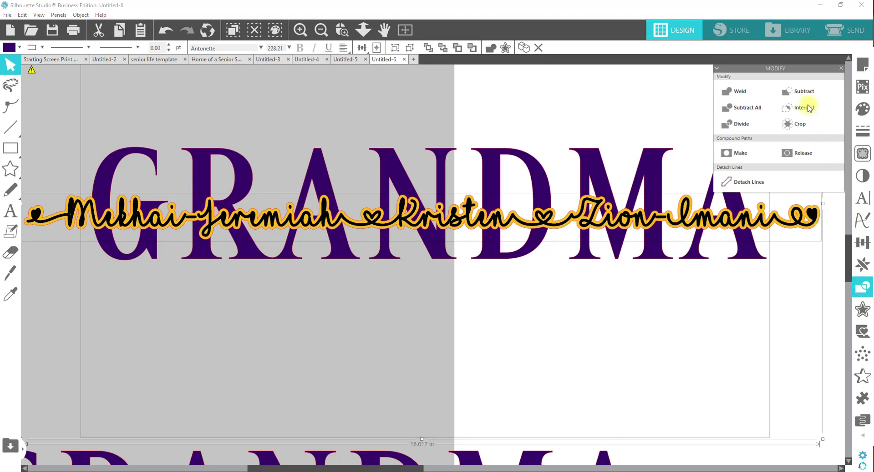
{"action": "left_click", "coordinate": [805, 93]}
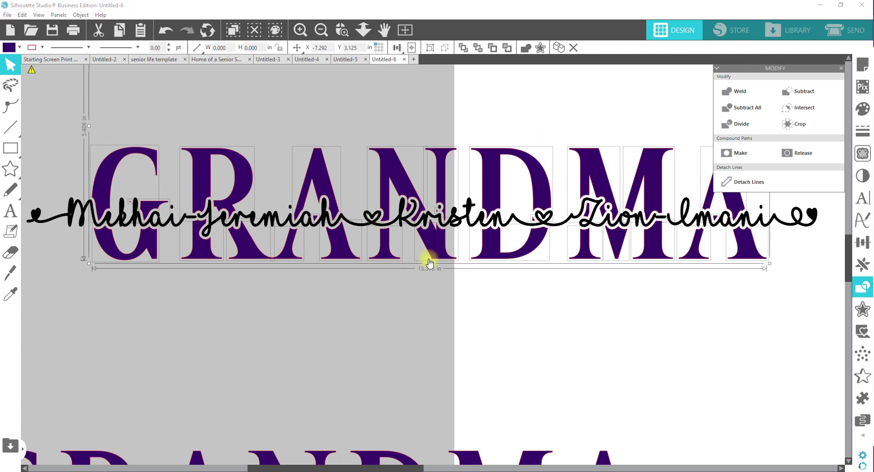
Group the cut GRANDMA pieces and make the line color of the word and names line transparent.
{"action": "right_click", "coordinate": [321, 174]}
{"action": "left_click", "coordinate": [366, 321]}
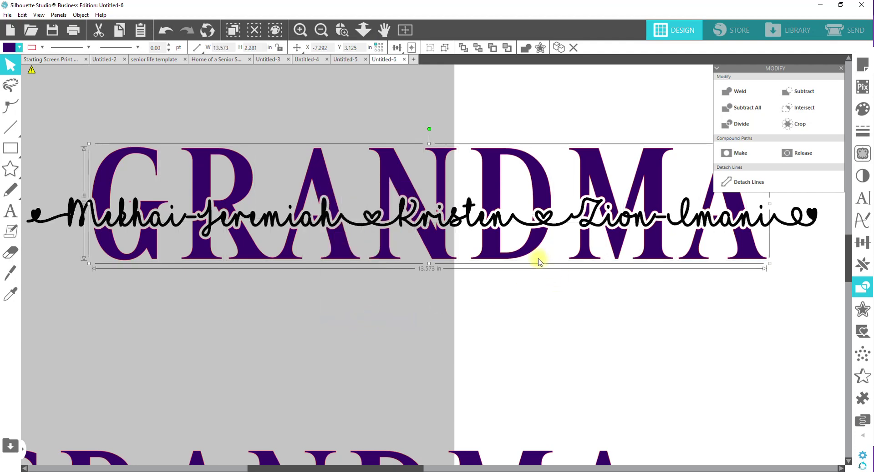
{"action": "left_click_drag", "start_coordinate": [97, 126], "coordinate": [743, 275]}
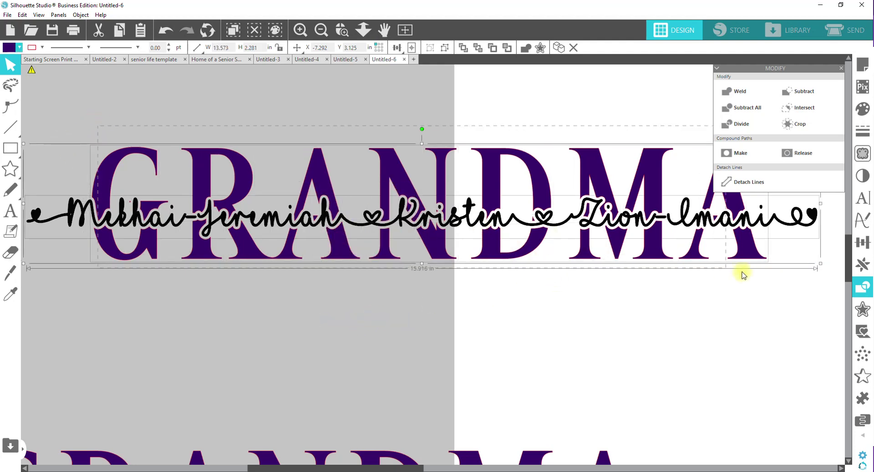
{"action": "left_click", "coordinate": [42, 47]}
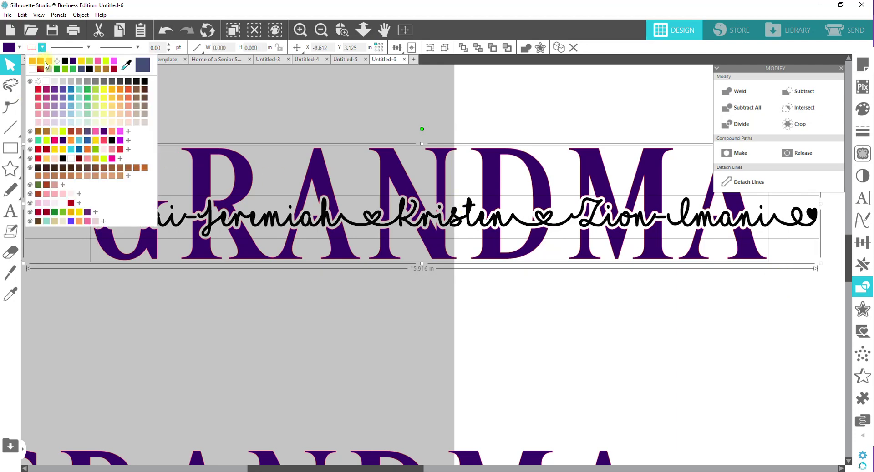
{"action": "left_click", "coordinate": [39, 82]}
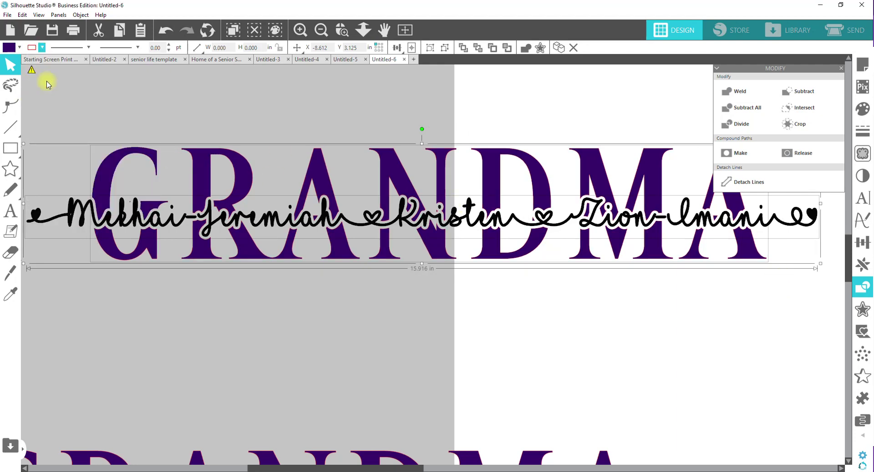
Move the upper GRANDMA design with its names line farther off the page and scale it down slightly.
{"action": "left_click", "coordinate": [363, 29]}
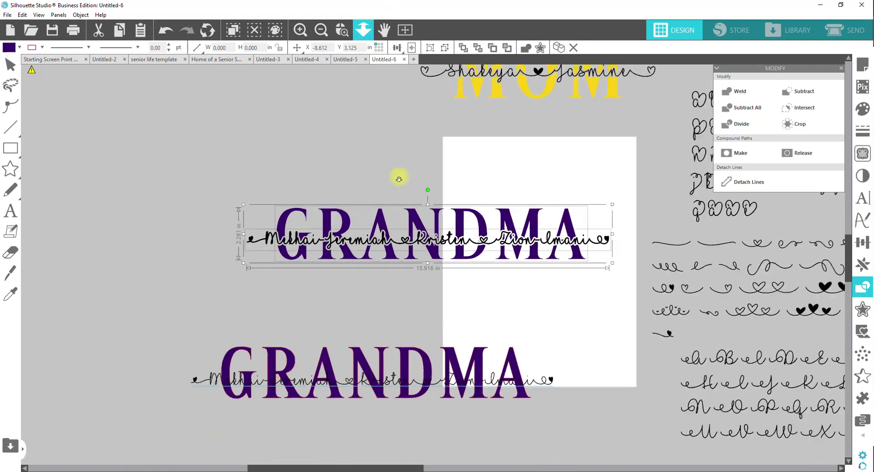
{"action": "left_click_drag", "start_coordinate": [475, 256], "coordinate": [408, 233]}
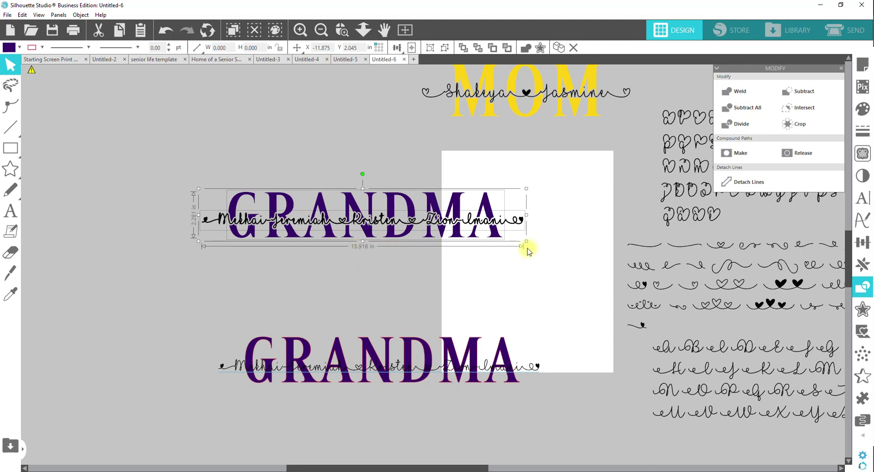
{"action": "left_click_drag", "start_coordinate": [526, 243], "coordinate": [517, 241]}
Draw a rectangle about 1.8 by 1.6 in on the empty area beside the upper GRANDMA design.
{"action": "left_click", "coordinate": [32, 148]}
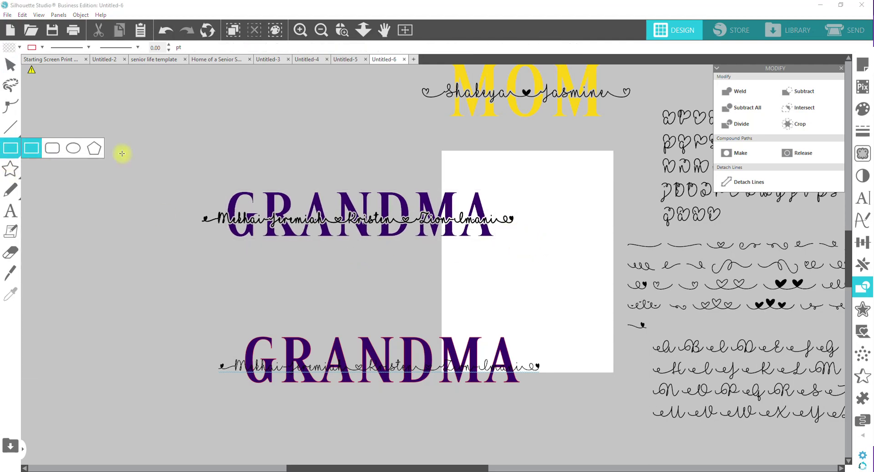
{"action": "left_click_drag", "start_coordinate": [135, 166], "coordinate": [171, 199]}
{"action": "key", "text": "v"}
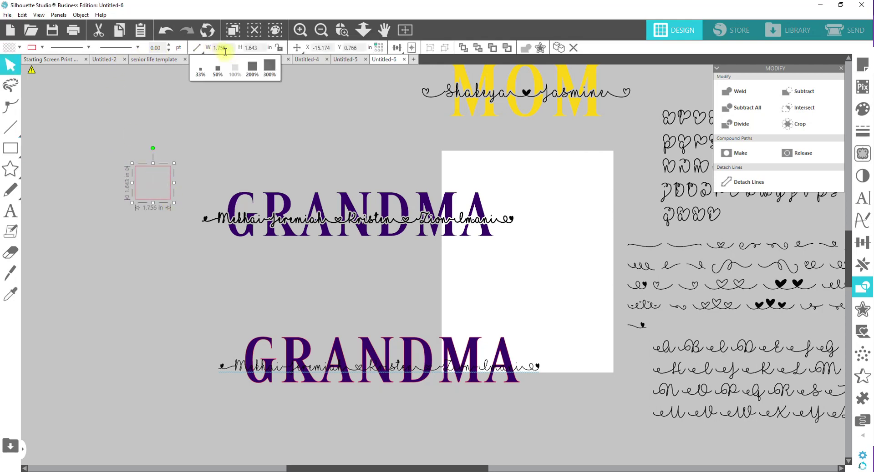
Set the rectangle to 16 in wide and 4 in high and place it around the upper GRANDMA design.
{"action": "left_click", "coordinate": [226, 48]}
{"action": "type", "text": "16"}
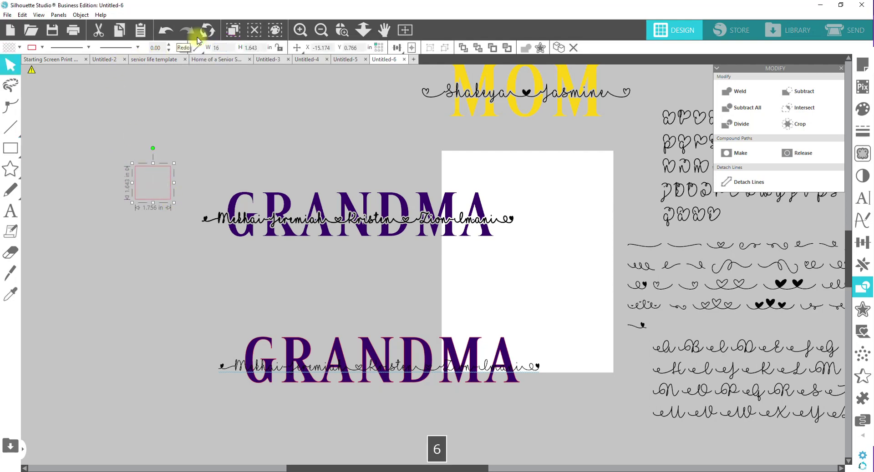
{"action": "key", "text": "Tab"}
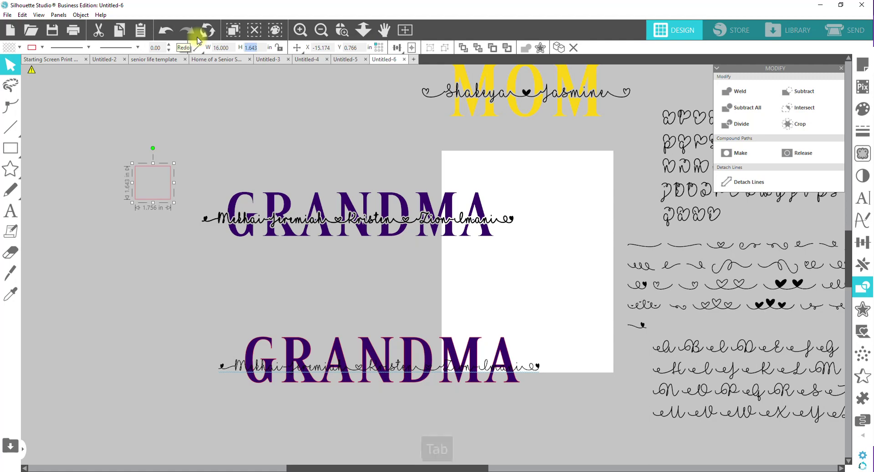
{"action": "type", "text": "4"}
{"action": "key", "text": "Return"}
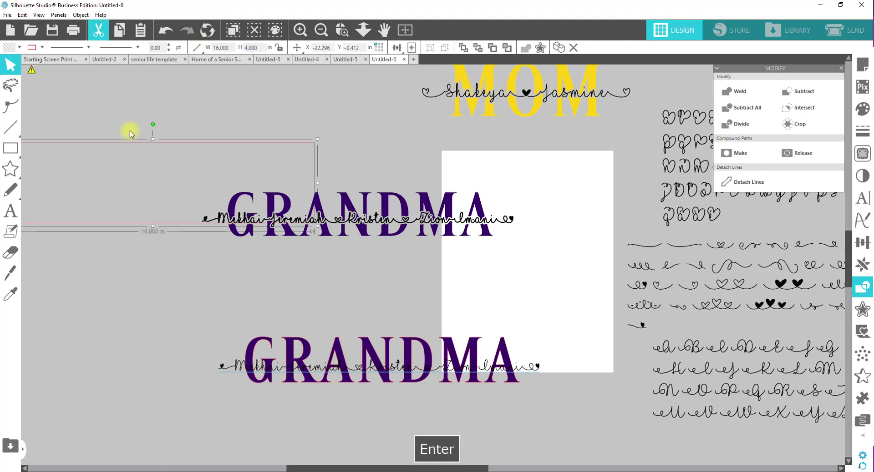
{"action": "left_click_drag", "start_coordinate": [140, 145], "coordinate": [347, 178]}
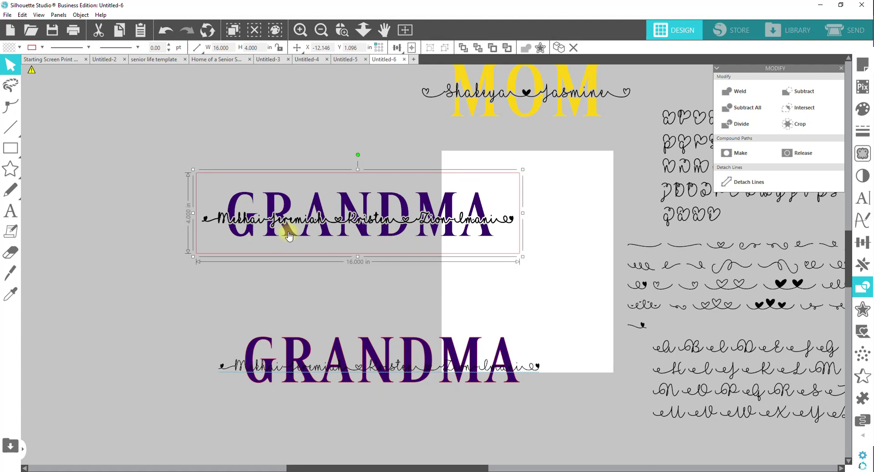
{"action": "left_click", "coordinate": [11, 210]}
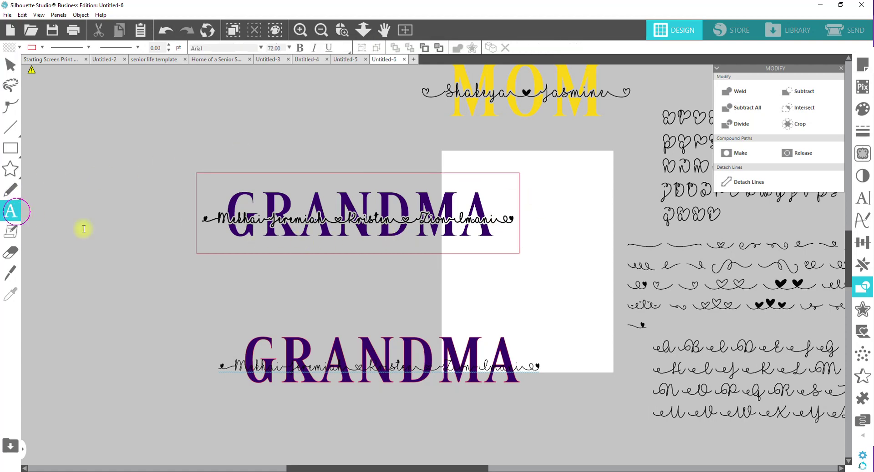
{"action": "left_click", "coordinate": [308, 287]}
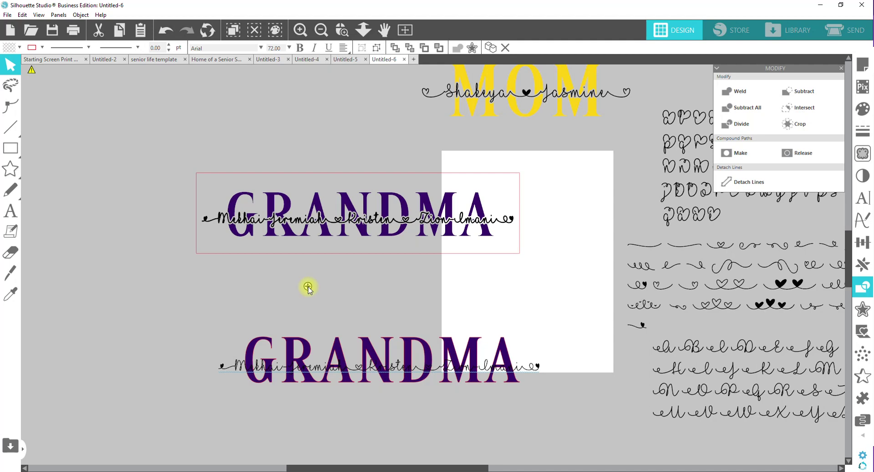
{"action": "type", "text": "201120"}
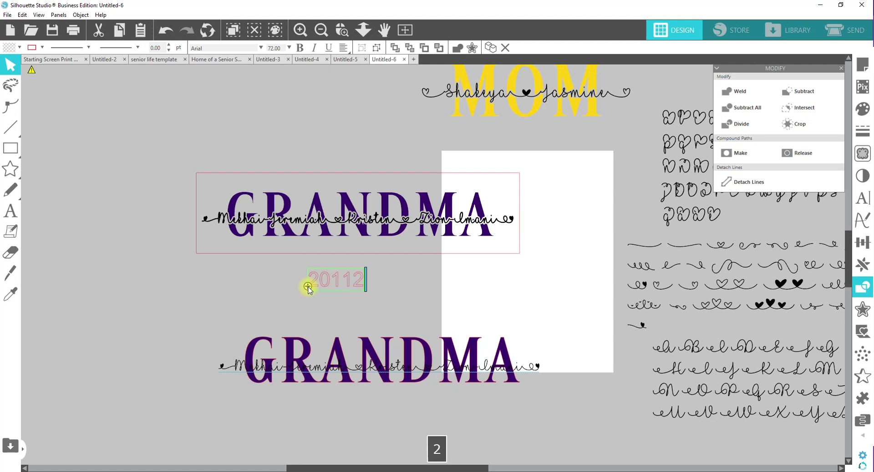
{"action": "type", "text": "14"}
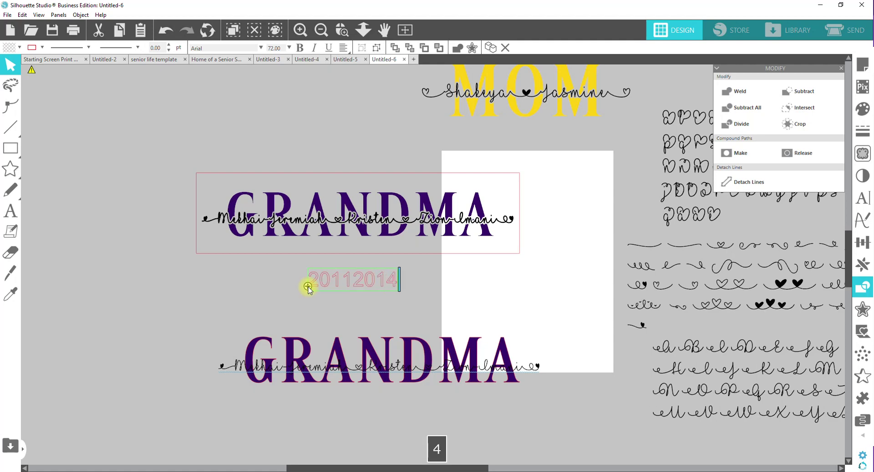
{"action": "type", "text": "2018"}
{"action": "left_click", "coordinate": [355, 282]}
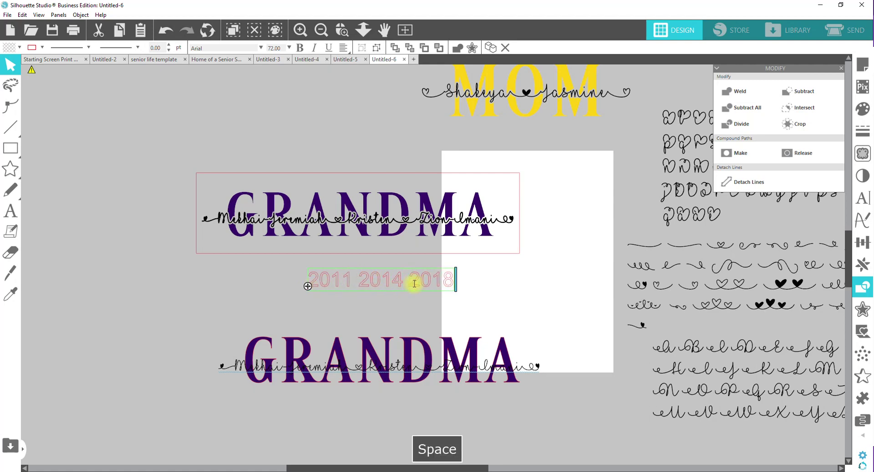
{"action": "left_click", "coordinate": [396, 323]}
{"action": "left_click_drag", "start_coordinate": [396, 285], "coordinate": [347, 294]}
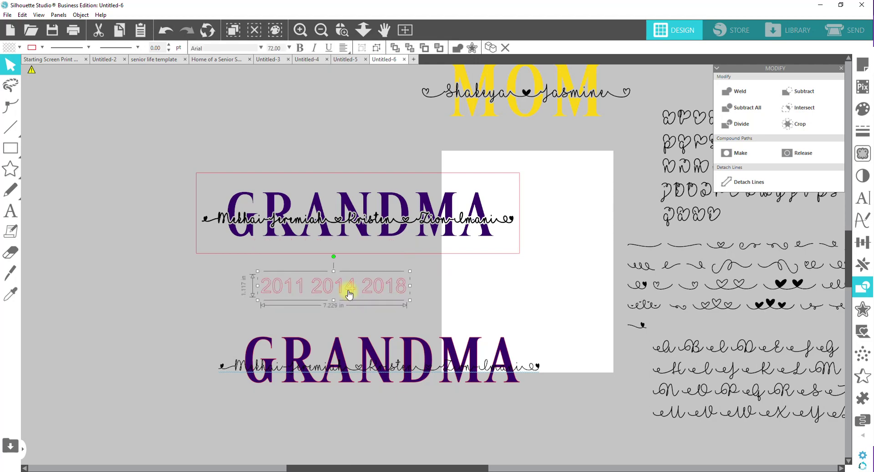
Set the years text in the Atlantic Neue font with a black fill and remove its outline color.
{"action": "left_click", "coordinate": [861, 199]}
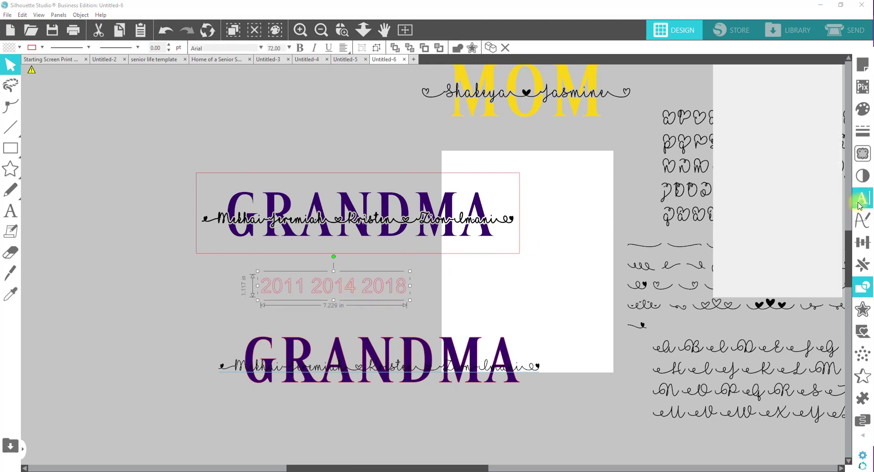
{"action": "left_click", "coordinate": [745, 140]}
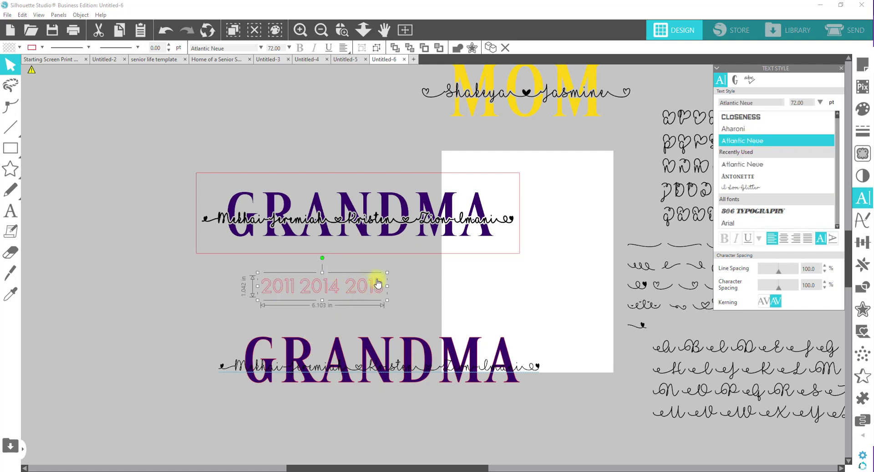
{"action": "left_click", "coordinate": [20, 49]}
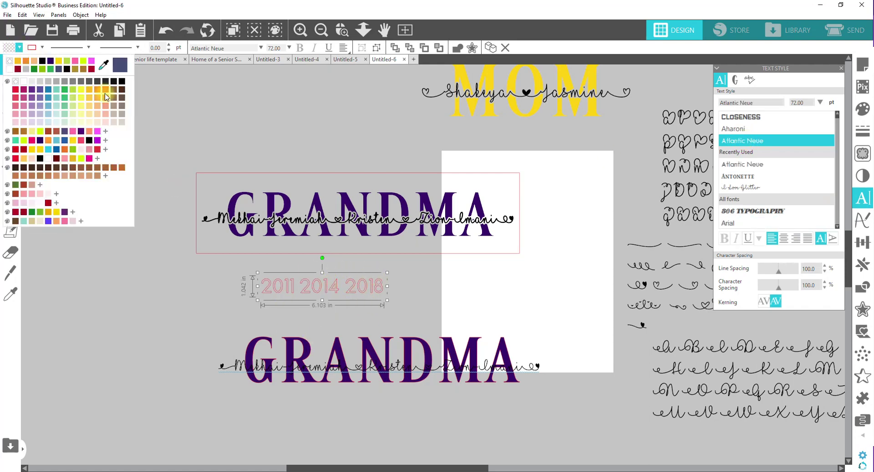
{"action": "left_click", "coordinate": [125, 81]}
{"action": "left_click", "coordinate": [26, 47]}
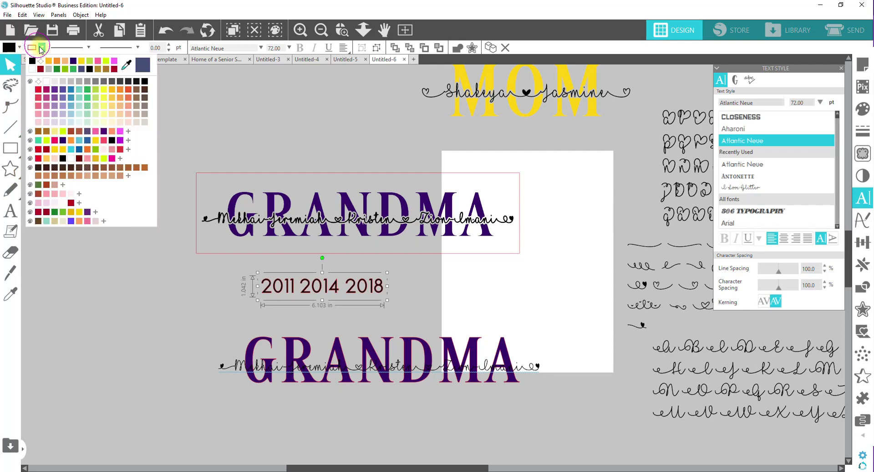
{"action": "left_click", "coordinate": [48, 85]}
Move the years text directly beneath the upper GRANDMA and space the three years apart on a single line under the names.
{"action": "left_click_drag", "start_coordinate": [296, 295], "coordinate": [280, 255]}
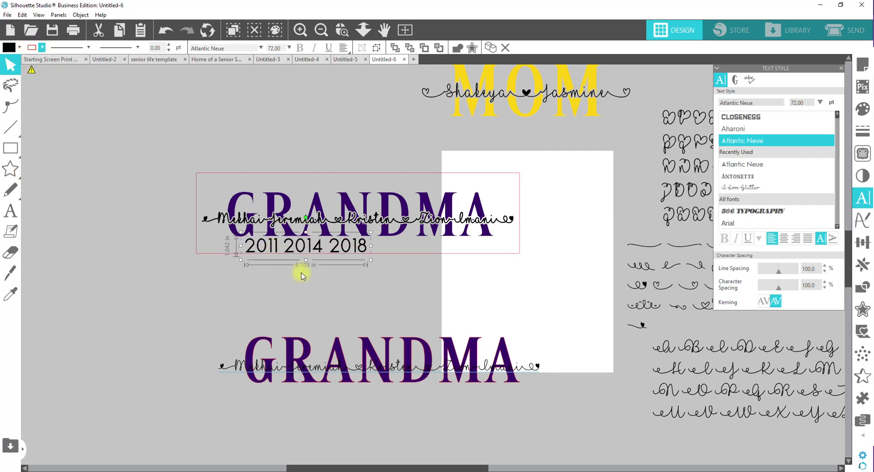
{"action": "double_click", "coordinate": [280, 245]}
{"action": "left_click", "coordinate": [283, 246]}
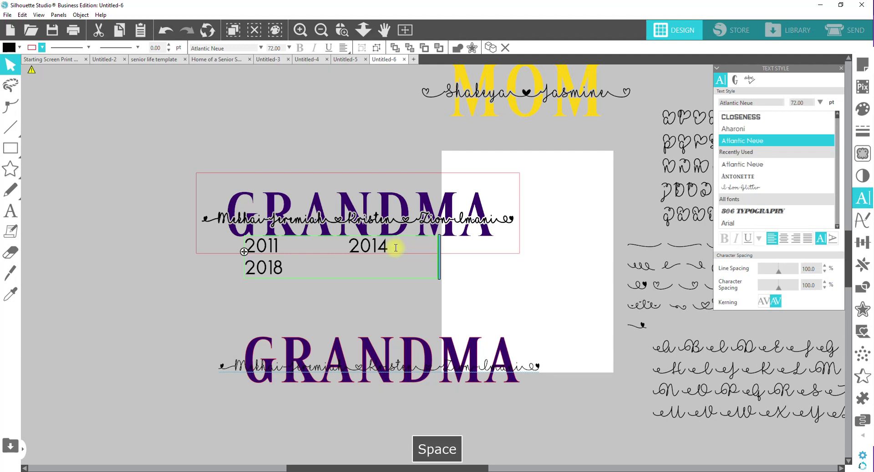
{"action": "left_click_drag", "start_coordinate": [437, 250], "coordinate": [510, 254]}
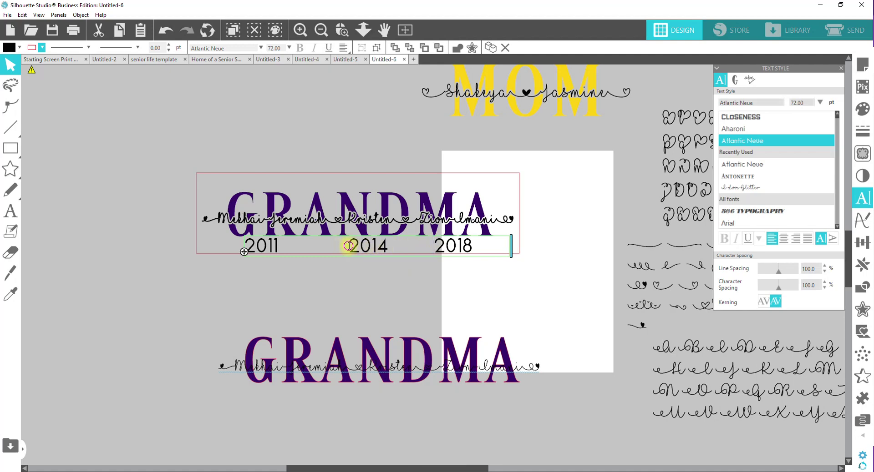
{"action": "left_click", "coordinate": [227, 283]}
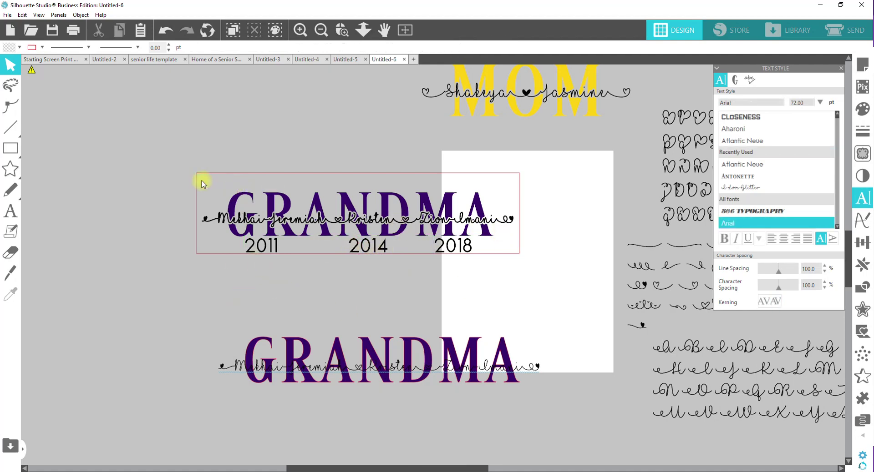
Nudge the upper GRANDMA, its names line and the years slightly upward together inside the rectangle.
{"action": "left_click", "coordinate": [236, 194]}
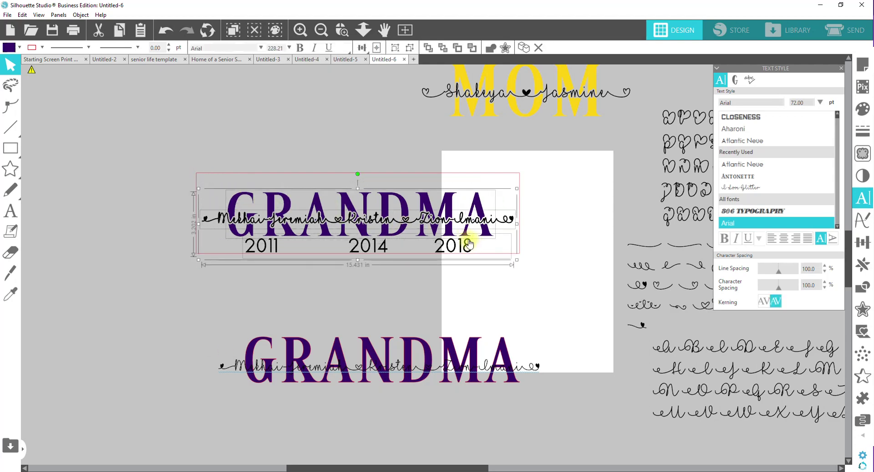
{"action": "key", "text": "Up"}
{"action": "key", "text": "Up"}
{"action": "key", "text": "Up"}
{"action": "key", "text": "Up"}
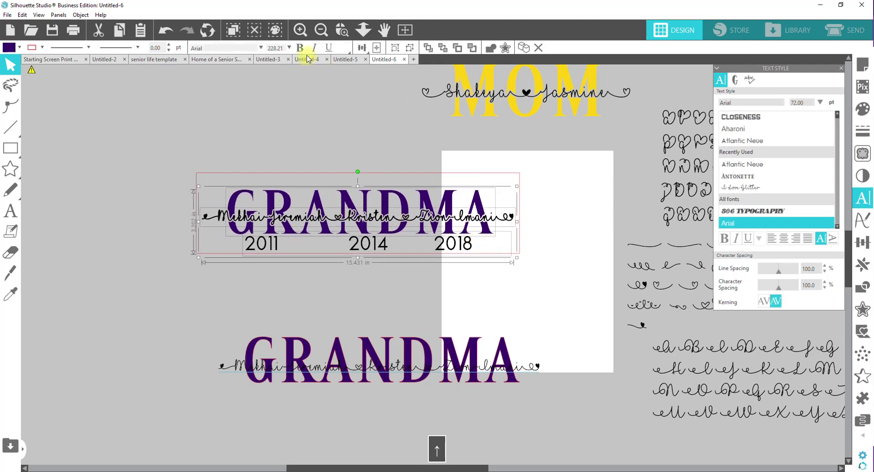
{"action": "left_click", "coordinate": [341, 30]}
{"action": "left_click_drag", "start_coordinate": [182, 171], "coordinate": [521, 270]}
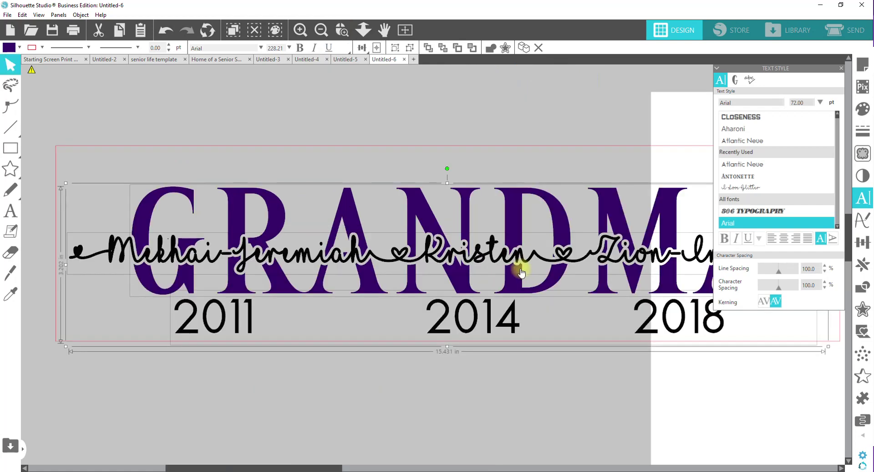
{"action": "left_click", "coordinate": [837, 70]}
{"action": "left_click", "coordinate": [305, 422]}
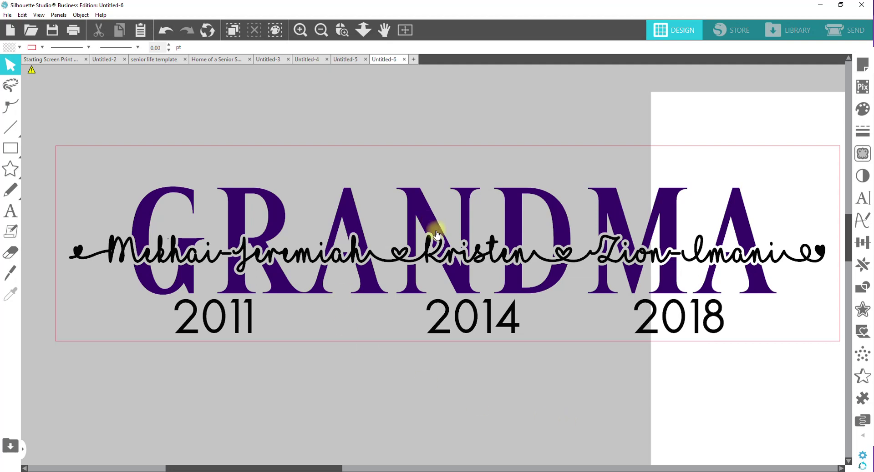
Fine-tune the vertical position of the names line across the lower GRANDMA.
{"action": "left_click", "coordinate": [363, 30]}
{"action": "left_click_drag", "start_coordinate": [430, 188], "coordinate": [451, 273]}
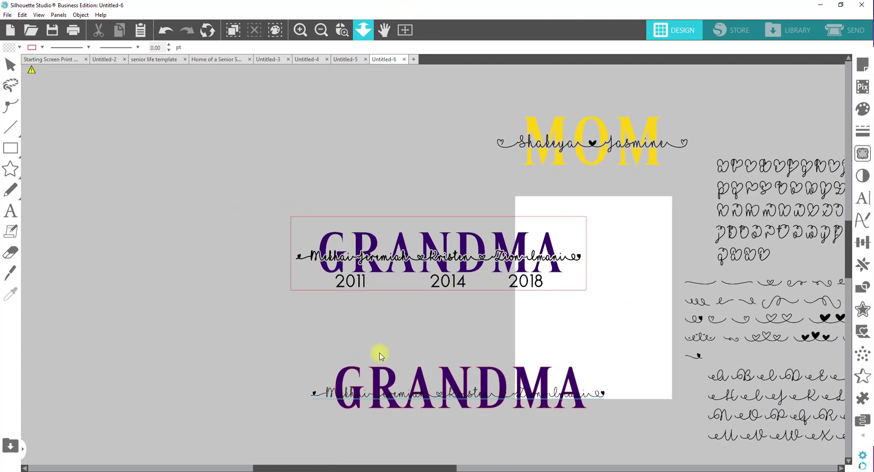
{"action": "key", "text": "z"}
{"action": "left_click_drag", "start_coordinate": [303, 367], "coordinate": [631, 432]}
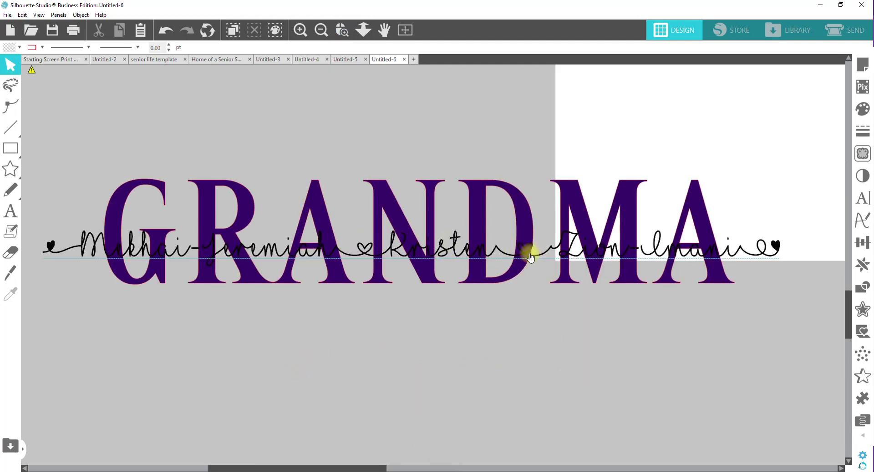
{"action": "left_click_drag", "start_coordinate": [527, 255], "coordinate": [527, 251]}
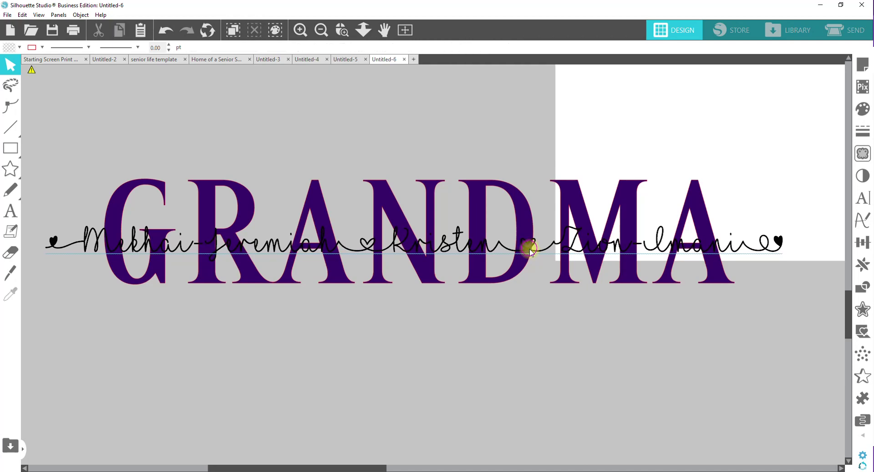
{"action": "left_click_drag", "start_coordinate": [530, 251], "coordinate": [530, 256]}
{"action": "left_click", "coordinate": [832, 236]}
Create a 0.04 in offset with rounded corners around the lower GRANDMA's names line.
{"action": "left_click", "coordinate": [765, 252]}
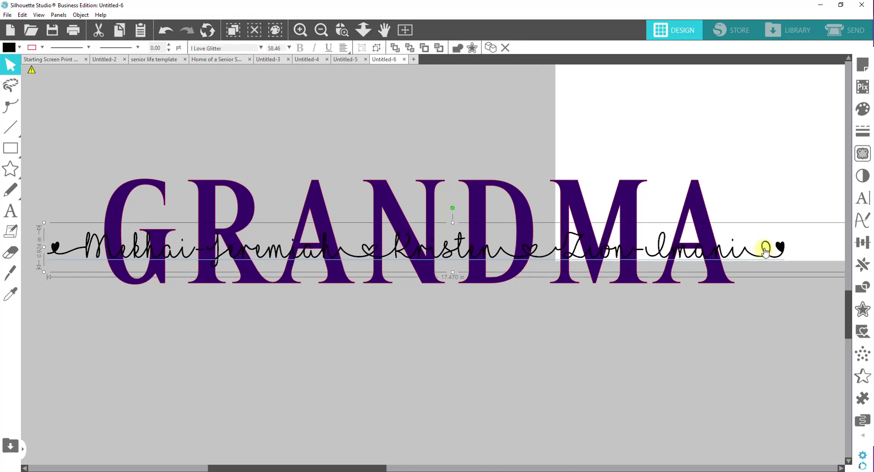
{"action": "left_click", "coordinate": [862, 310]}
{"action": "left_click", "coordinate": [727, 91]}
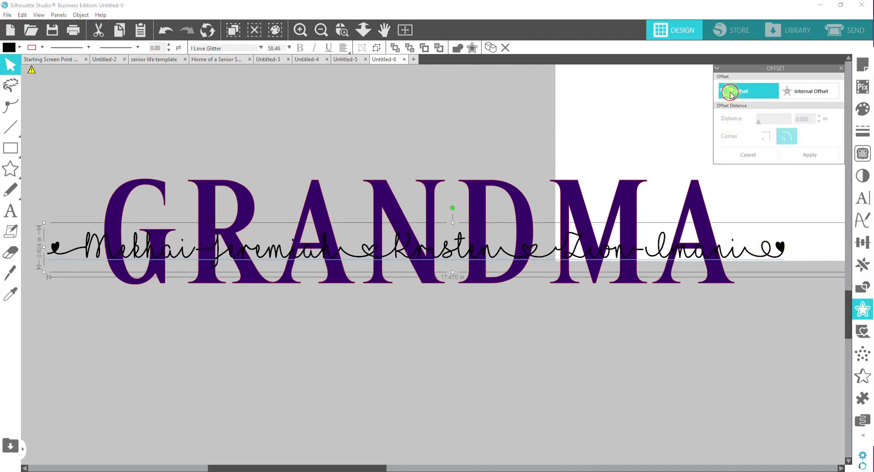
{"action": "left_click_drag", "start_coordinate": [810, 118], "coordinate": [751, 117]}
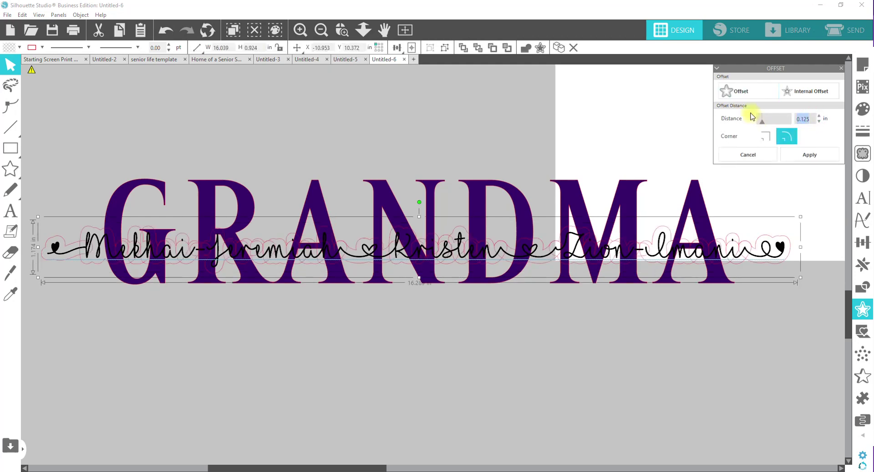
{"action": "type", "text": ".0"}
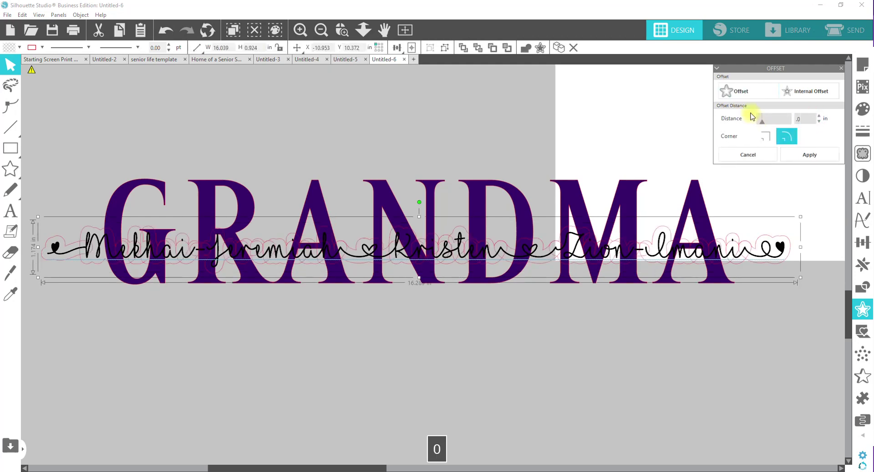
{"action": "type", "text": "4"}
{"action": "key", "text": "Return"}
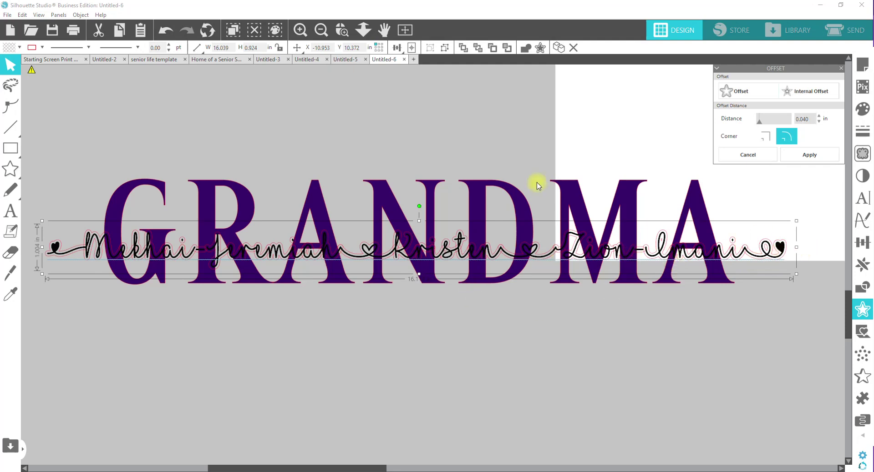
{"action": "left_click", "coordinate": [801, 155]}
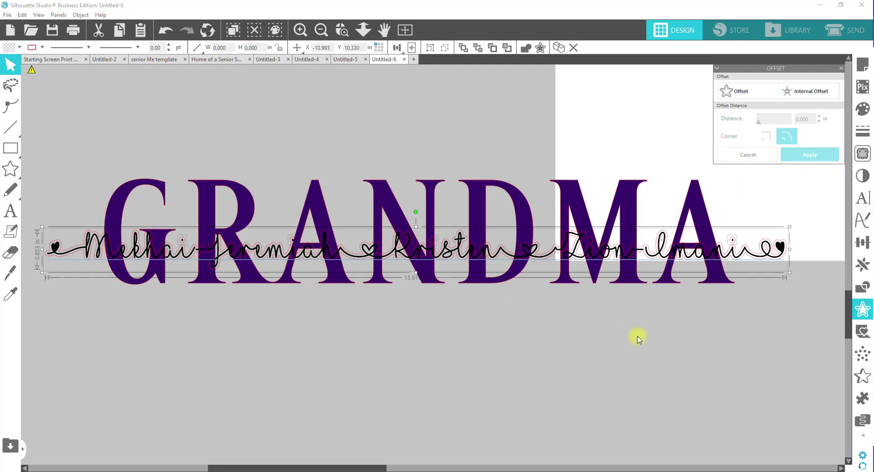
Subtract the names offset from the lower GRANDMA and group the resulting letter pieces.
{"action": "left_click", "coordinate": [626, 198], "text": "shift"}
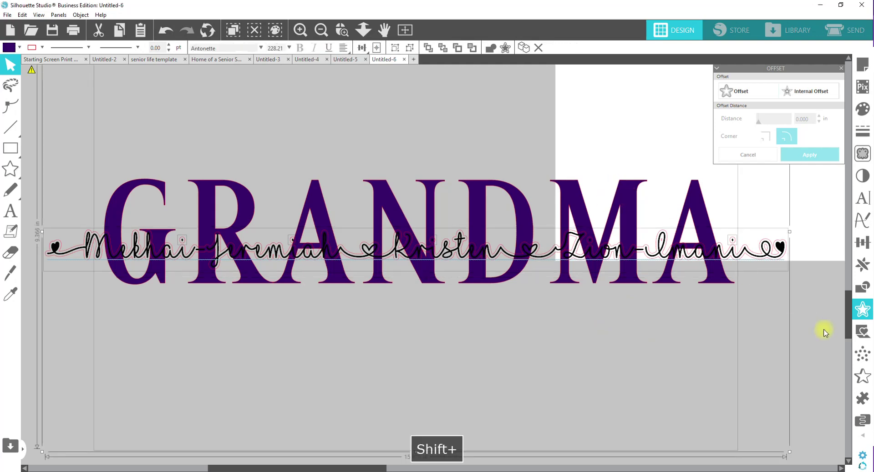
{"action": "left_click", "coordinate": [862, 289]}
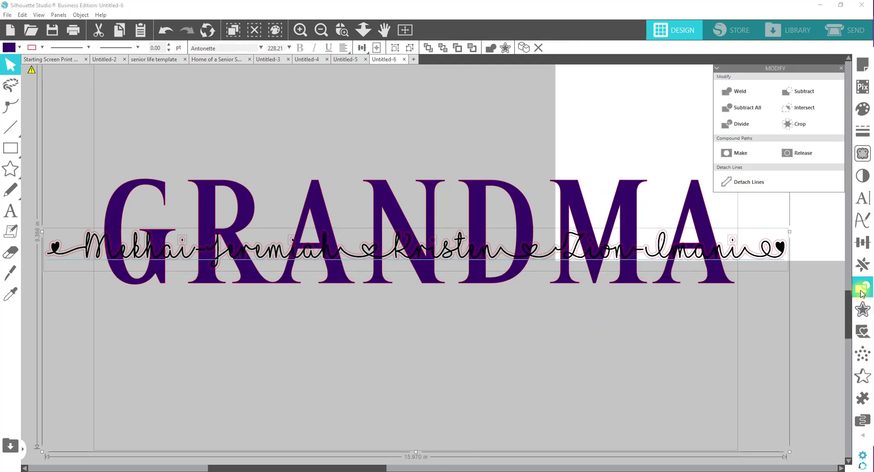
{"action": "left_click", "coordinate": [806, 93]}
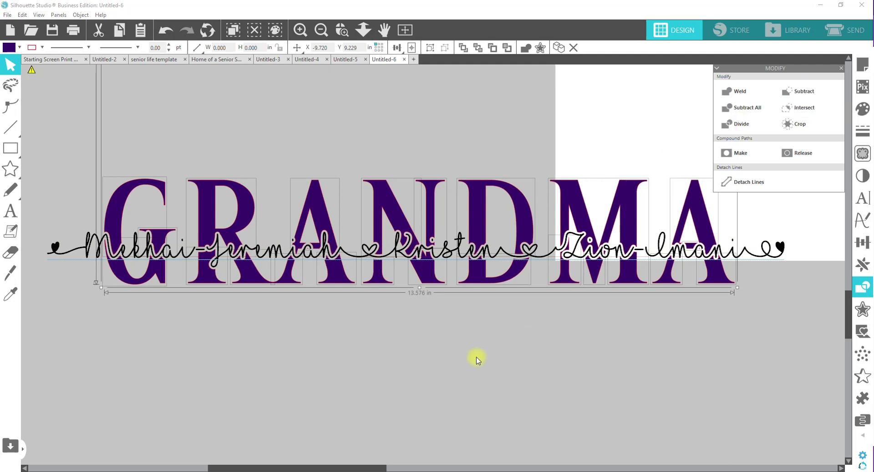
{"action": "right_click", "coordinate": [250, 199]}
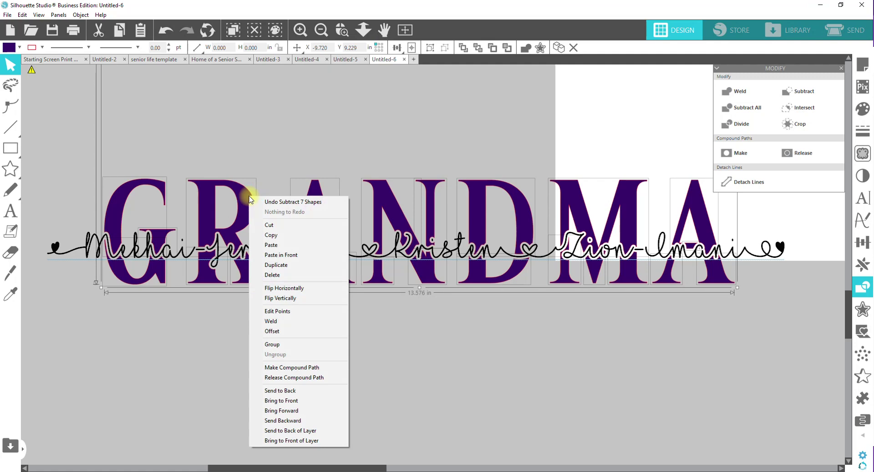
{"action": "left_click", "coordinate": [289, 343]}
Weld the names line on the lower GRANDMA and group its welded pieces.
{"action": "left_click", "coordinate": [82, 249]}
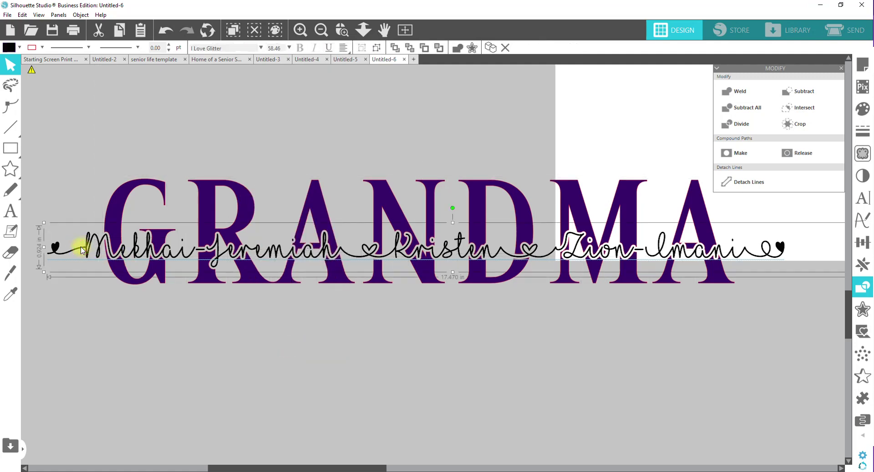
{"action": "right_click", "coordinate": [82, 249]}
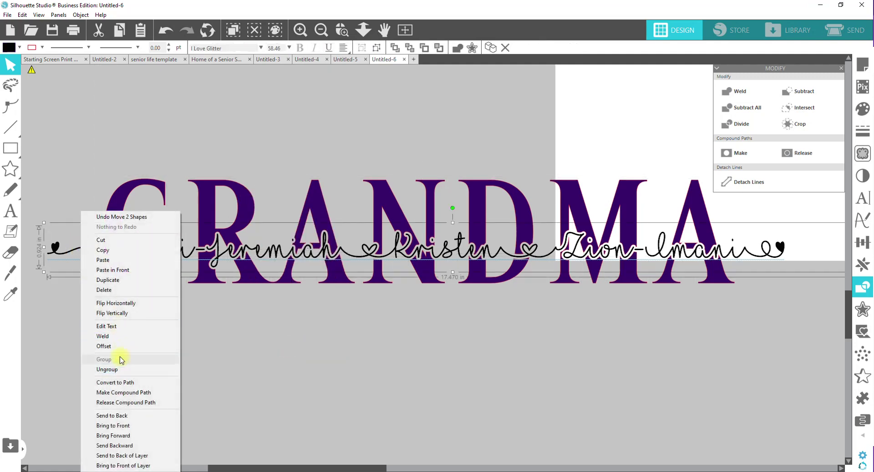
{"action": "left_click", "coordinate": [103, 336]}
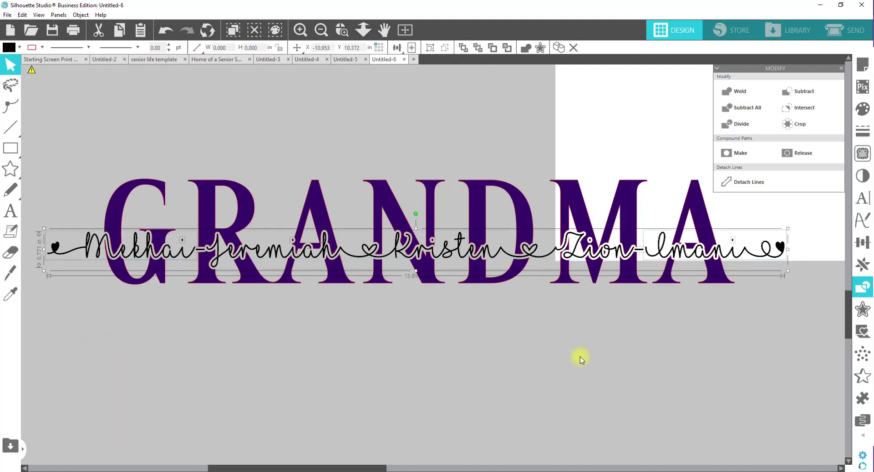
{"action": "right_click", "coordinate": [255, 249]}
{"action": "left_click", "coordinate": [294, 370]}
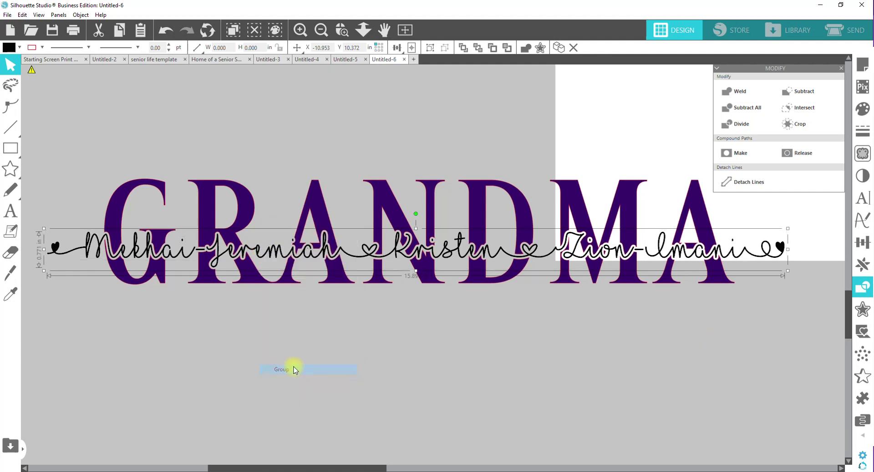
Remove the outline color from the lower GRANDMA and its names line, and move both down below the page.
{"action": "left_click_drag", "start_coordinate": [801, 353], "coordinate": [65, 157]}
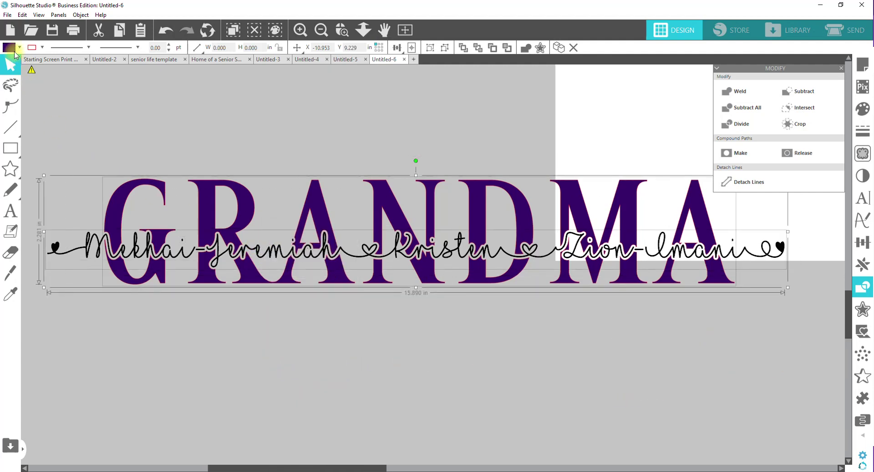
{"action": "left_click", "coordinate": [42, 47]}
{"action": "left_click", "coordinate": [38, 82]}
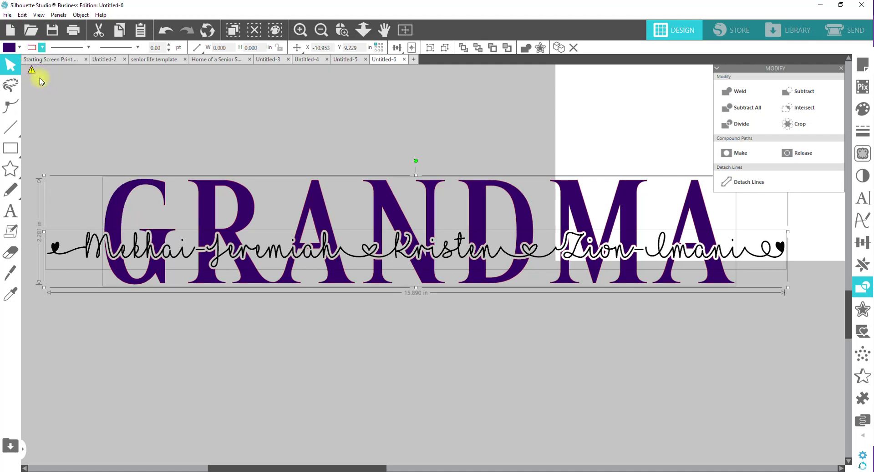
{"action": "left_click_drag", "start_coordinate": [573, 197], "coordinate": [594, 316]}
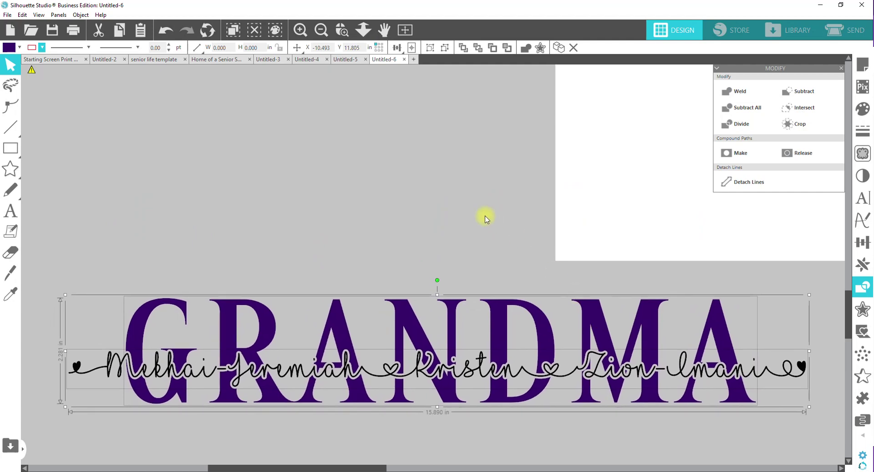